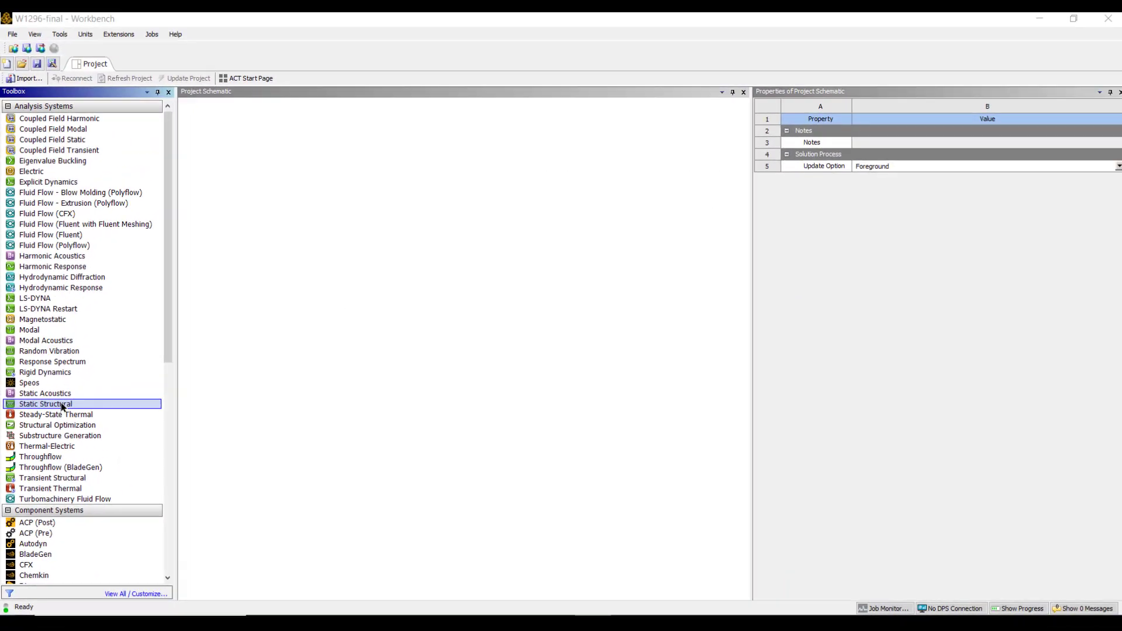
- Add a Static Structural system and create its geometry as a new Discovery design
{"action": "double_click", "coordinate": [62, 407]}
{"action": "left_click", "coordinate": [258, 150]}
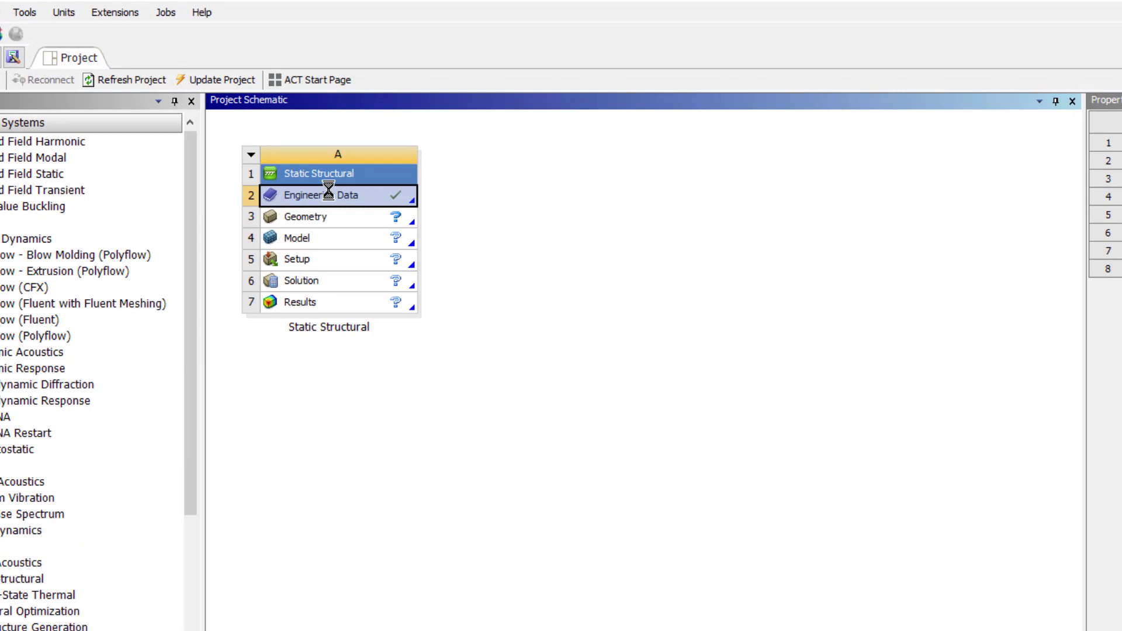
{"action": "left_click", "coordinate": [331, 224]}
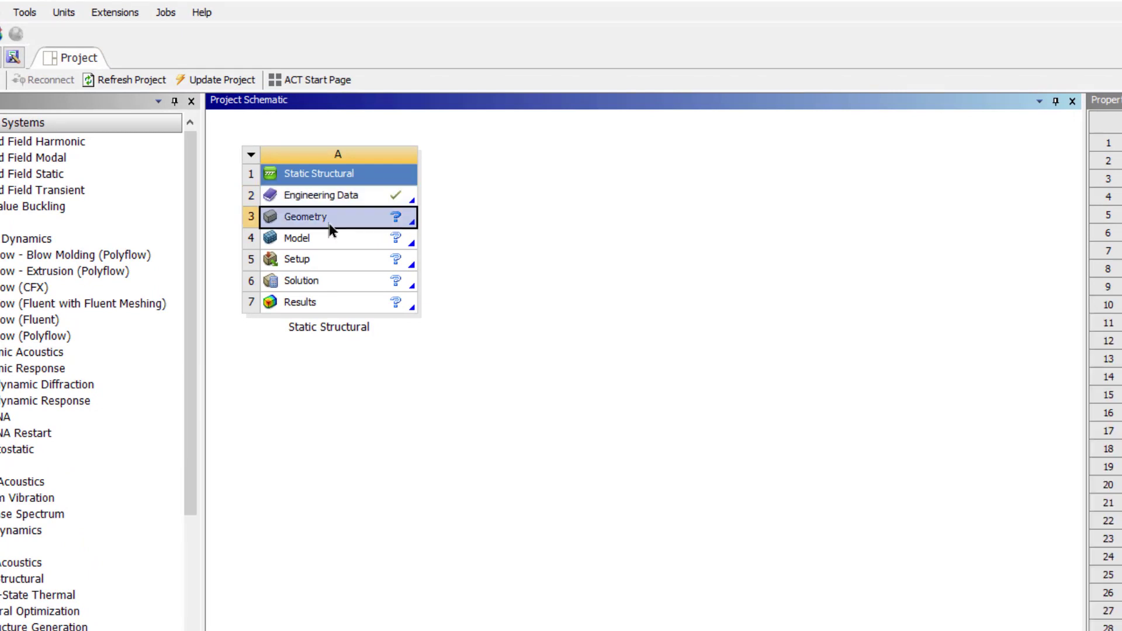
{"action": "right_click", "coordinate": [331, 226]}
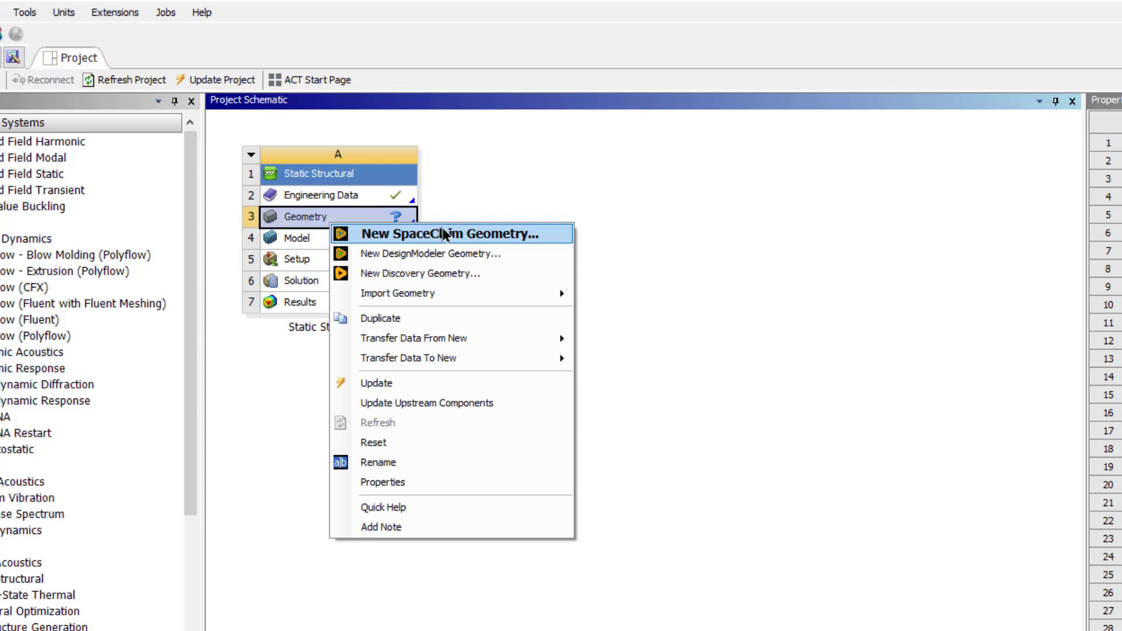
{"action": "left_click", "coordinate": [459, 274]}
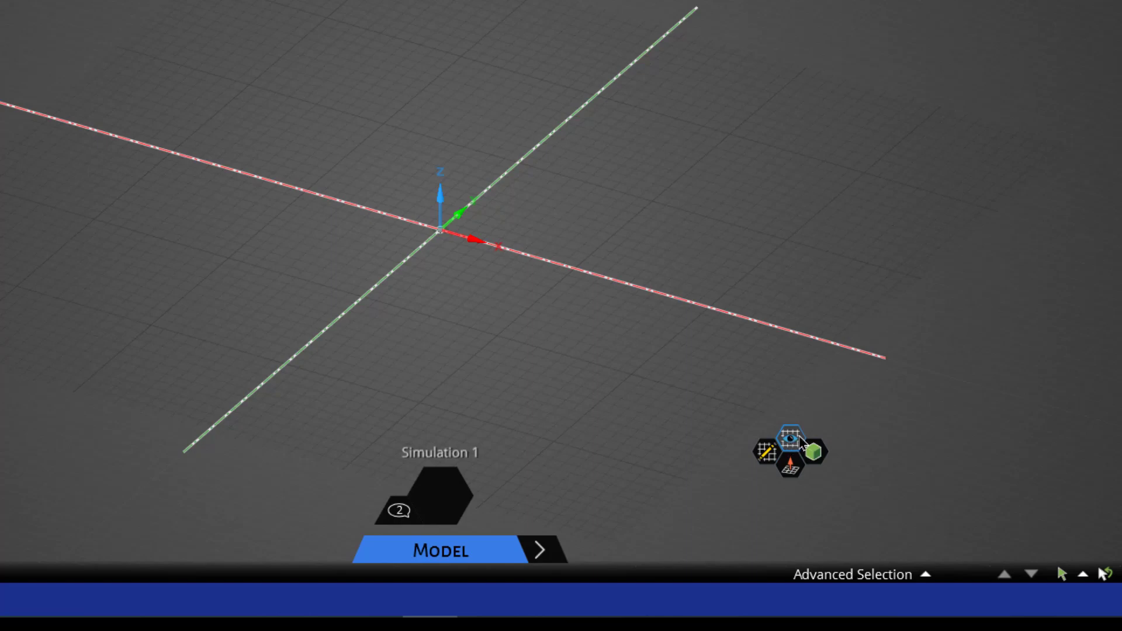
- In Plan view, draw a 309 × 323 mm rectangle anchored at the origin
{"action": "left_click", "coordinate": [791, 439]}
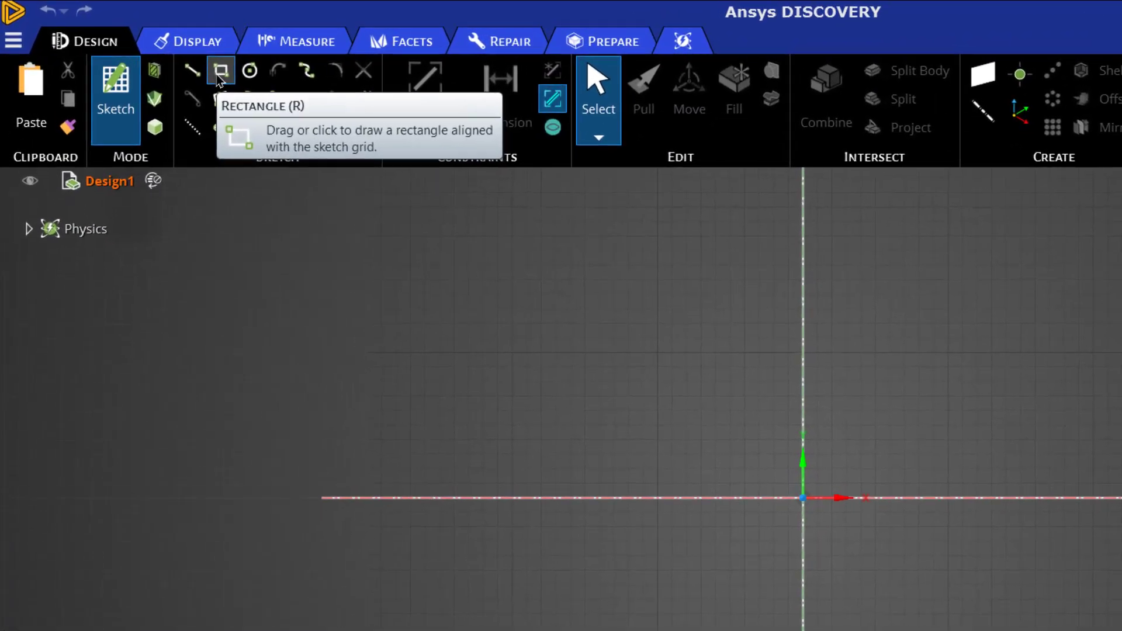
{"action": "left_click", "coordinate": [142, 54]}
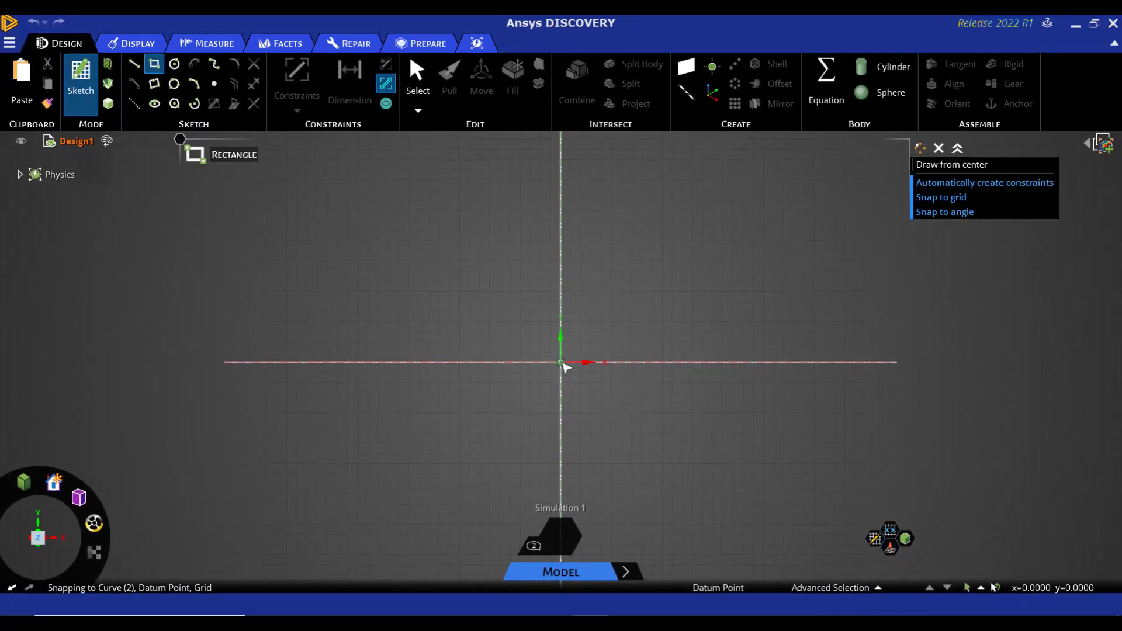
{"action": "left_click", "coordinate": [560, 362]}
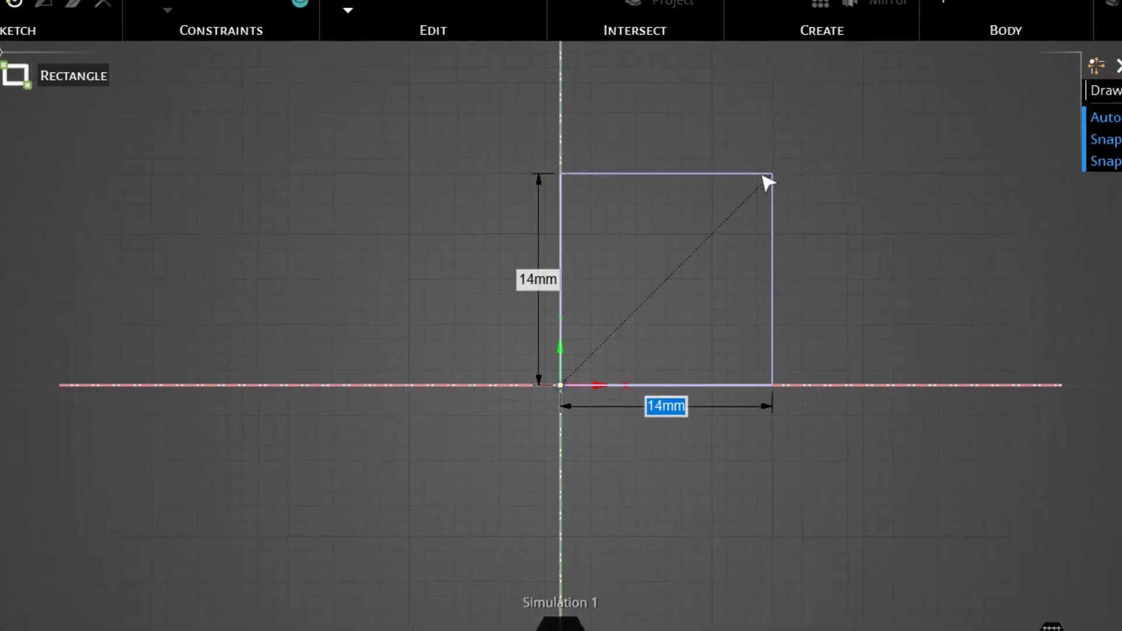
{"action": "type", "text": "309"}
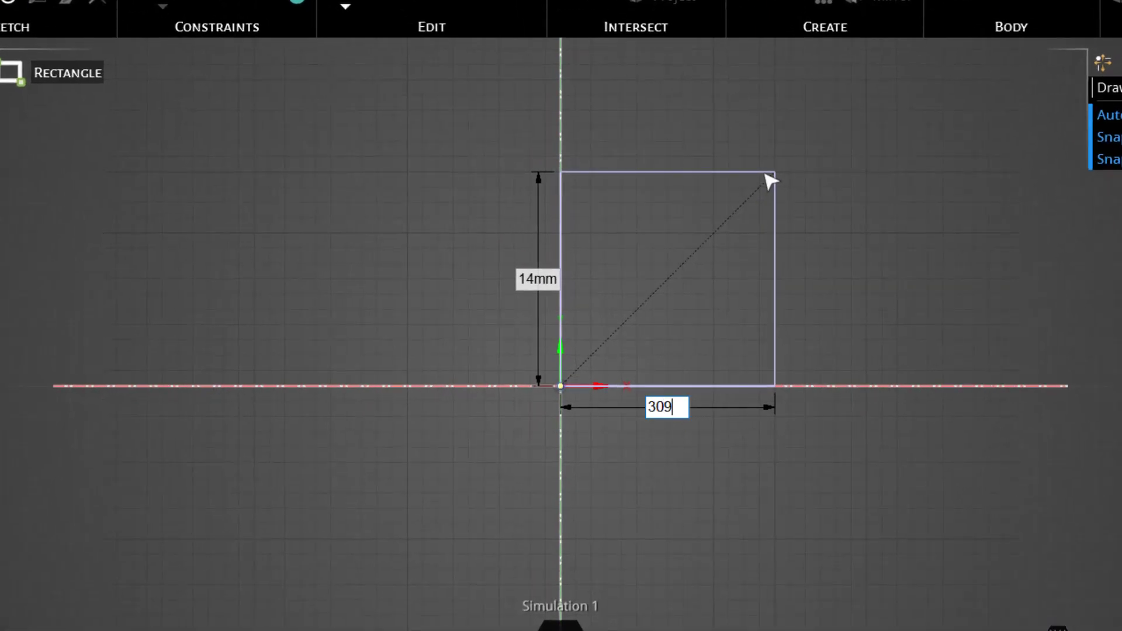
{"action": "key", "text": "Tab"}
{"action": "type", "text": "323"}
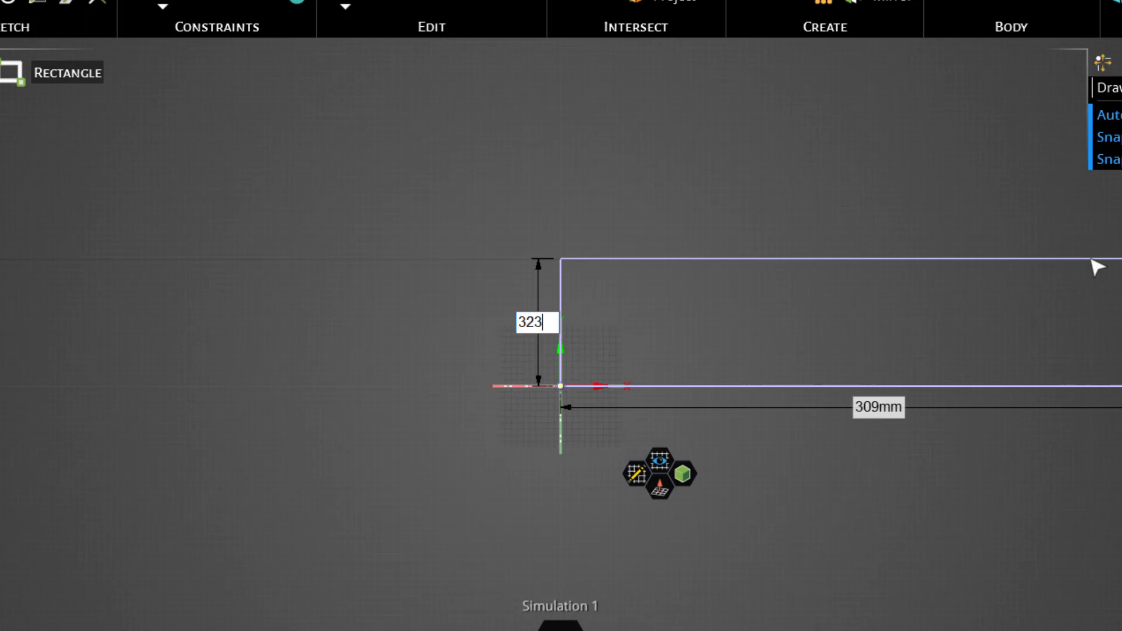
{"action": "key", "text": "Tab"}
{"action": "key", "text": "Return"}
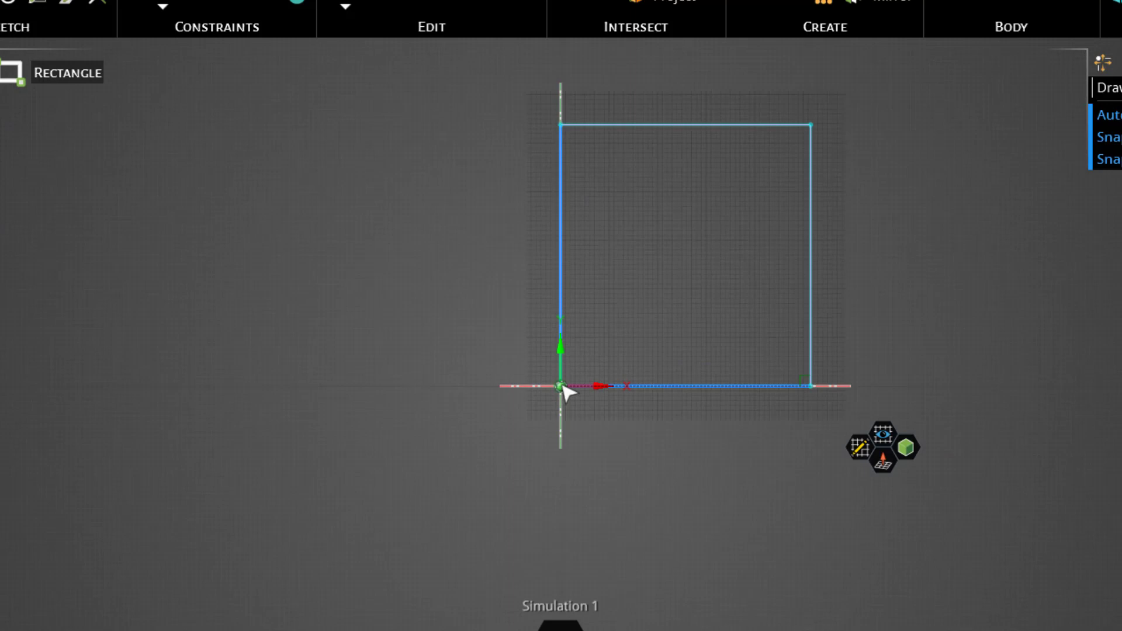
- Start the bottom strip rectangle at the origin with a 22.9 mm height
{"action": "left_click", "coordinate": [561, 386]}
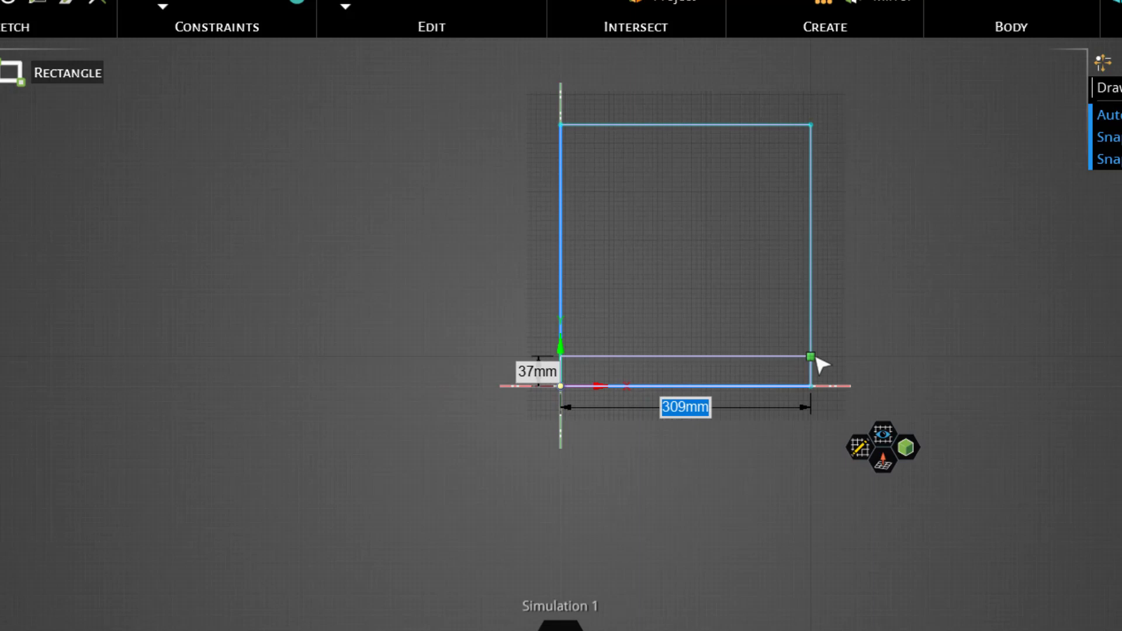
{"action": "key", "text": "Tab"}
{"action": "type", "text": "22"}
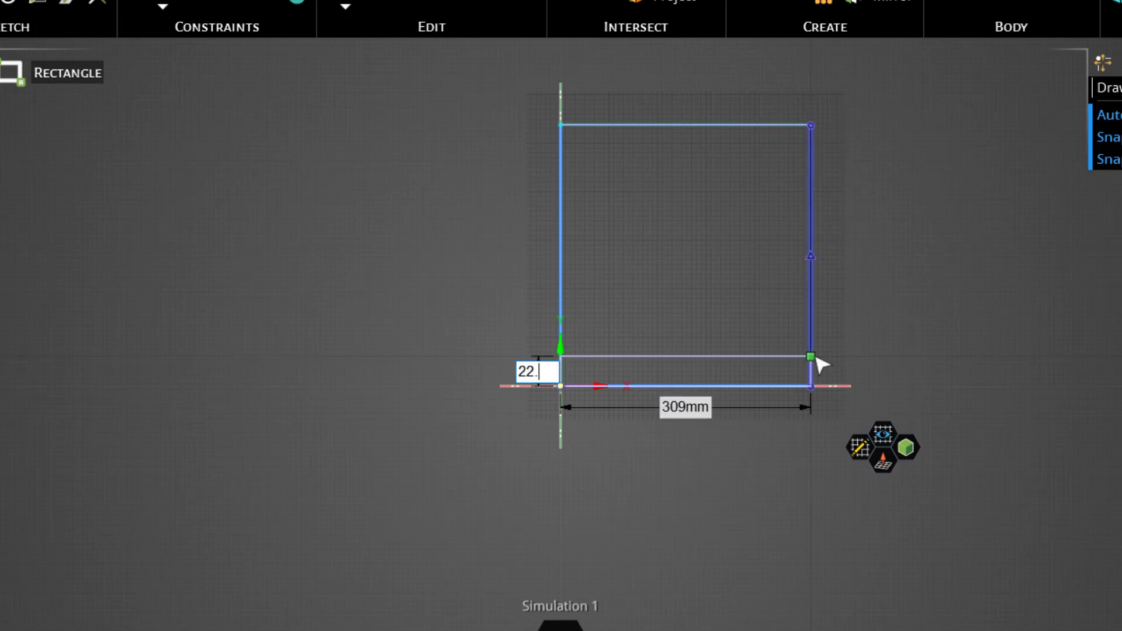
{"action": "type", "text": ".9"}
- Finish the 22.9 mm bottom strip and draw a matching 22.9 mm top strip
{"action": "key", "text": "Return"}
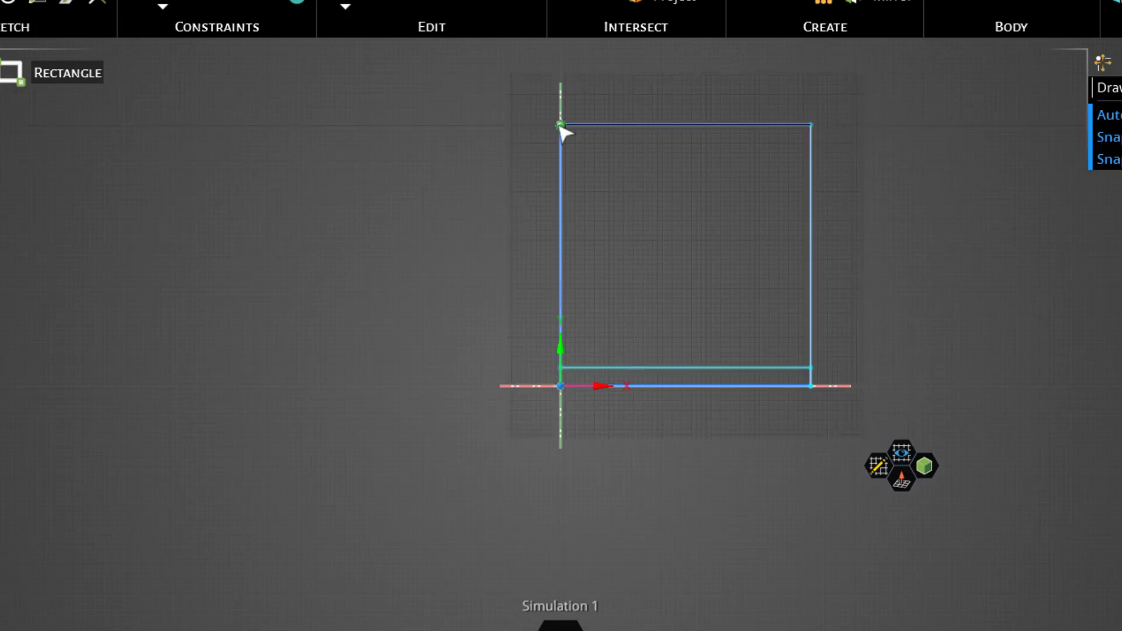
{"action": "left_click", "coordinate": [560, 125]}
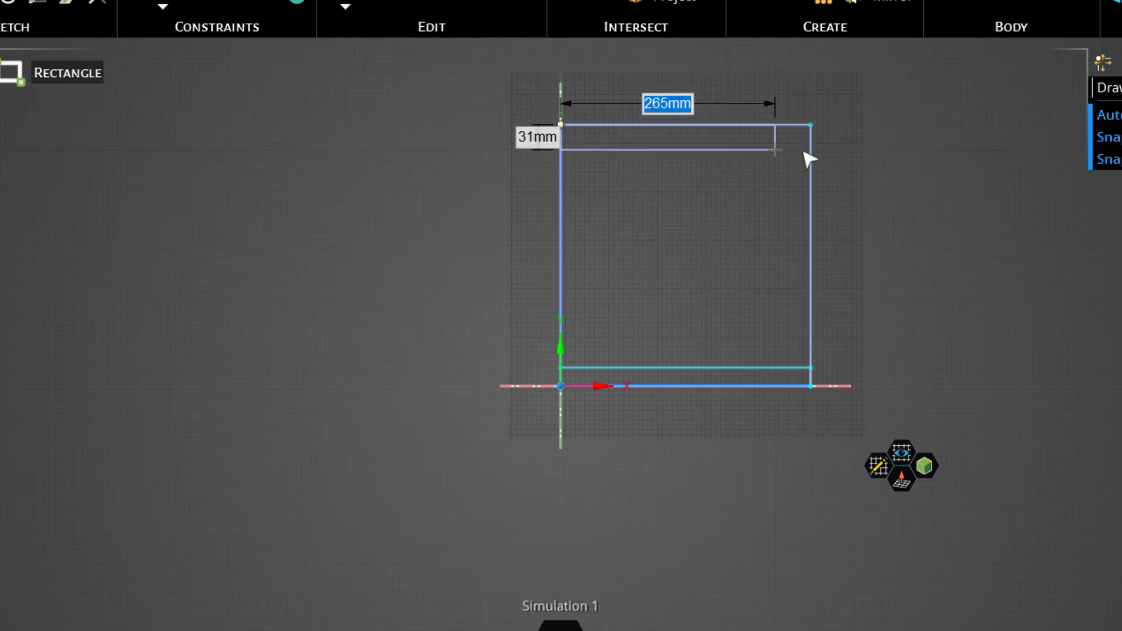
{"action": "key", "text": "Tab"}
{"action": "type", "text": "22.9"}
{"action": "key", "text": "Return"}
- Draw two 7 mm-wide web rectangles either side of the flange midpoint
{"action": "scroll", "coordinate": [693, 149], "scroll_direction": "up", "scroll_amount": 3}
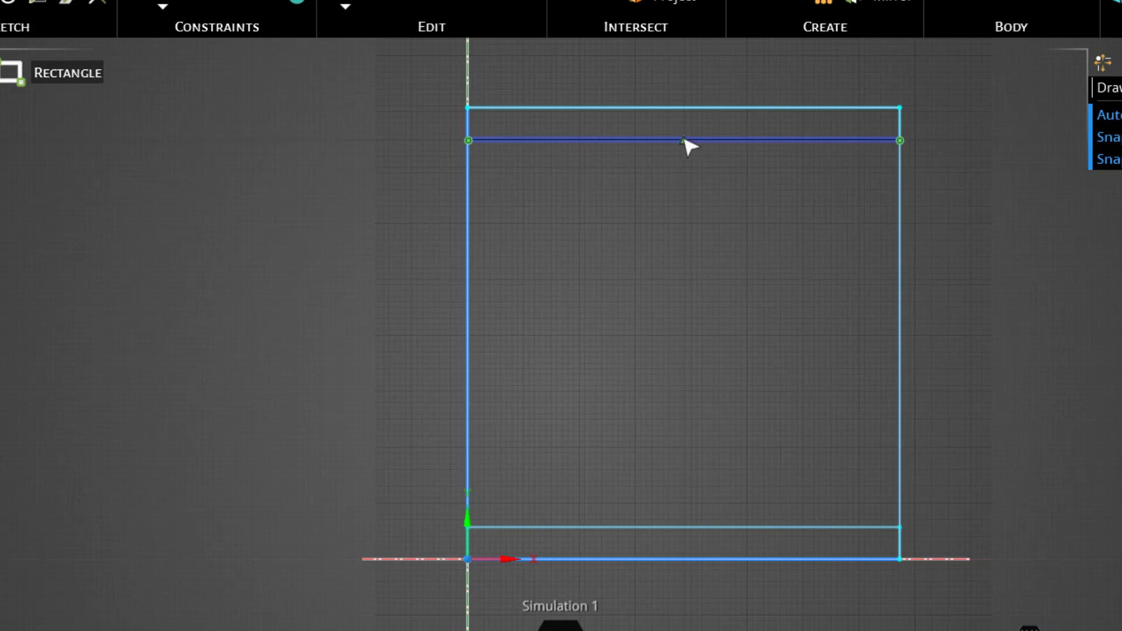
{"action": "left_click", "coordinate": [683, 141]}
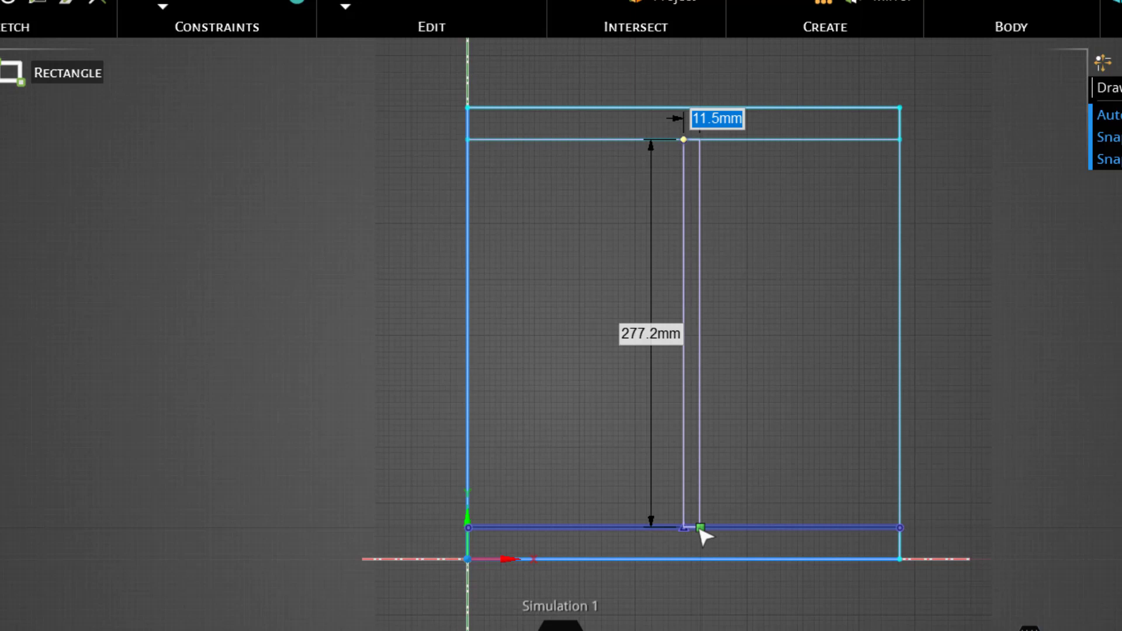
{"action": "type", "text": "7"}
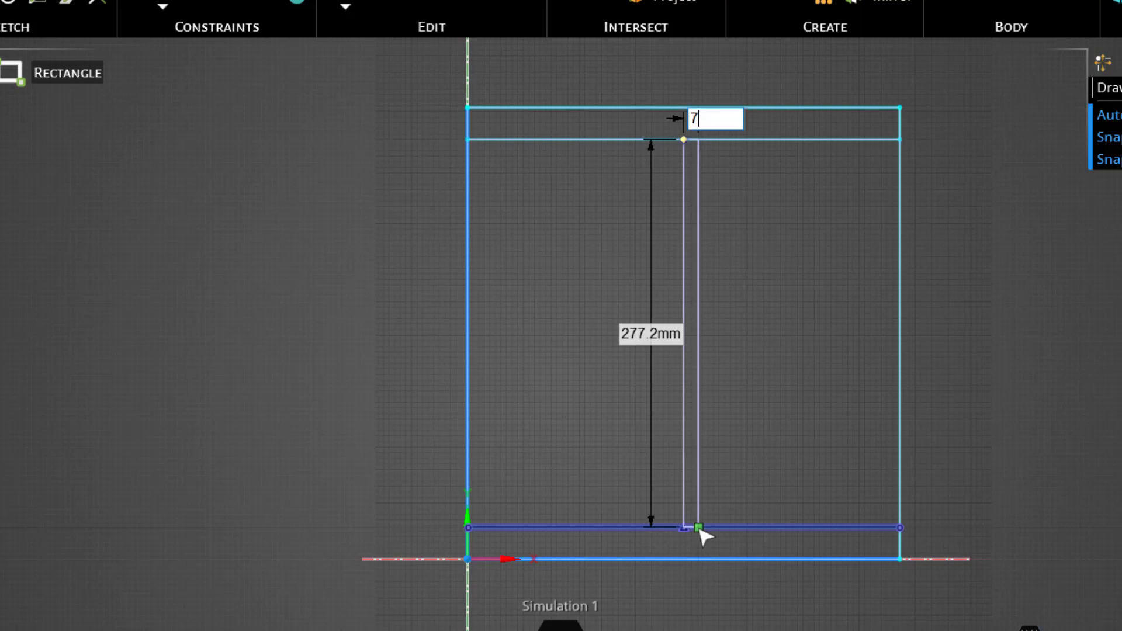
{"action": "key", "text": "Return"}
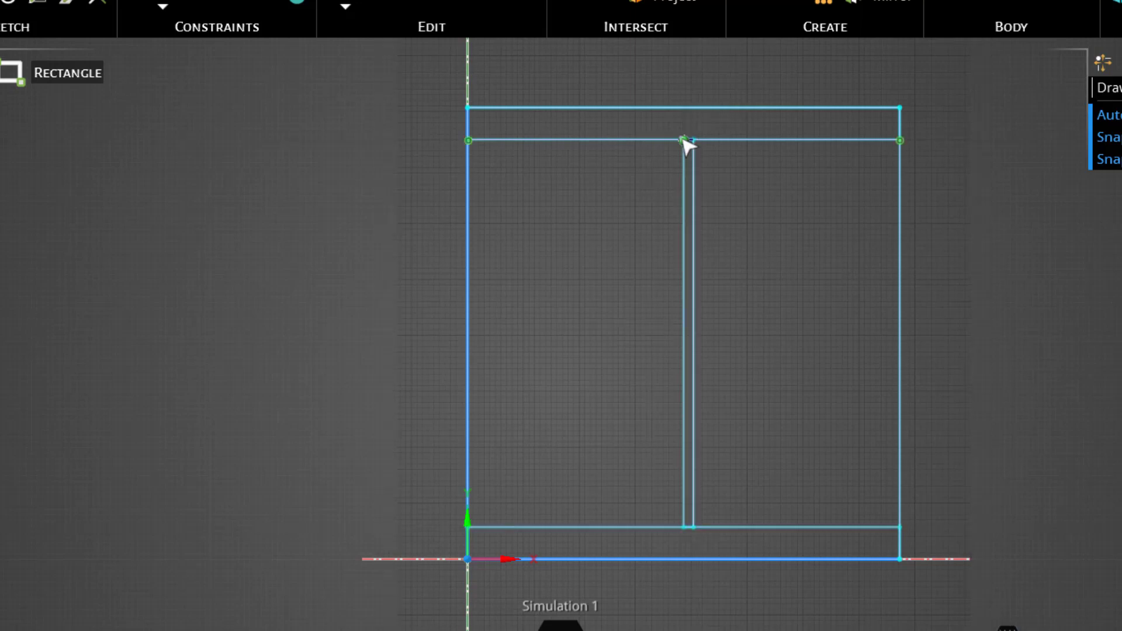
{"action": "left_click", "coordinate": [683, 140]}
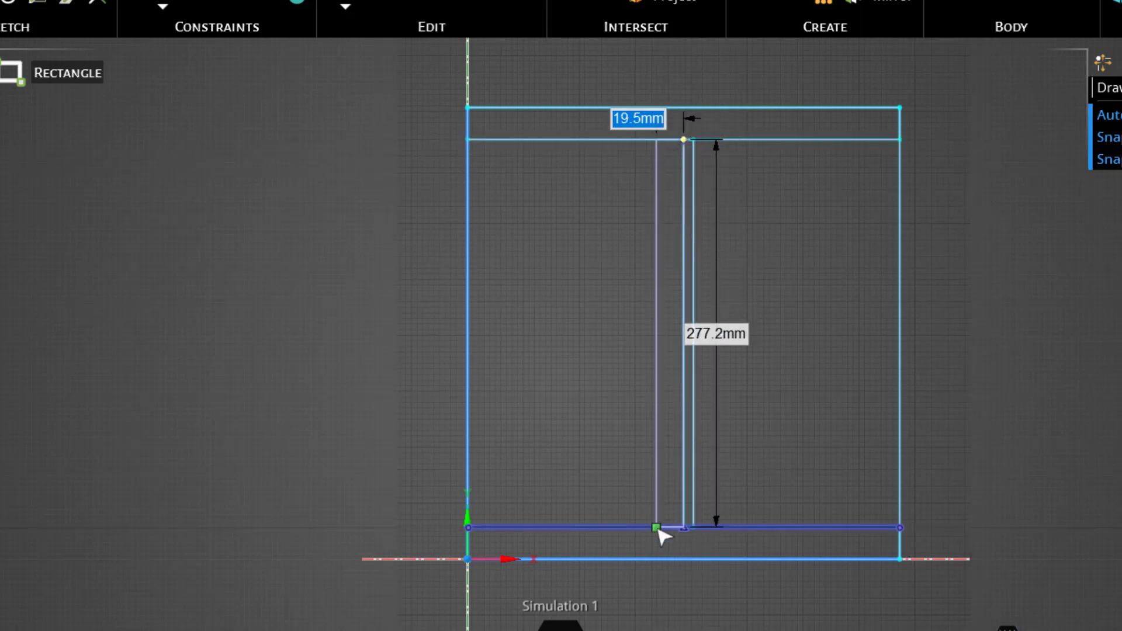
{"action": "type", "text": "7"}
{"action": "key", "text": "Return"}
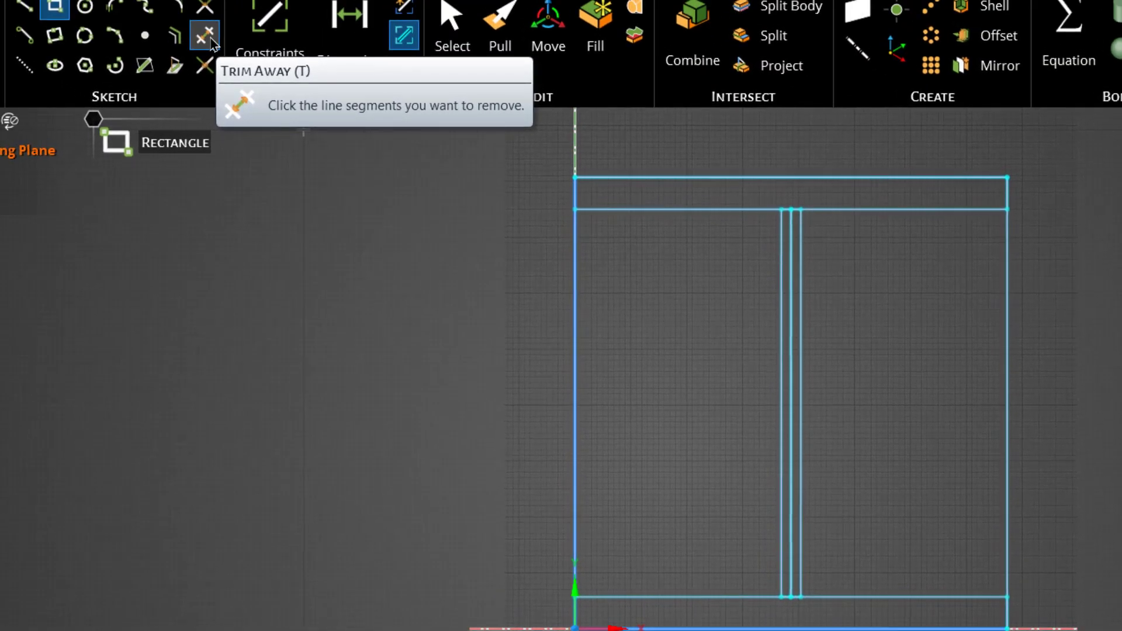
- Trim the flange line crossing the web, the middle web line and the extra right edge
{"action": "left_click", "coordinate": [209, 42]}
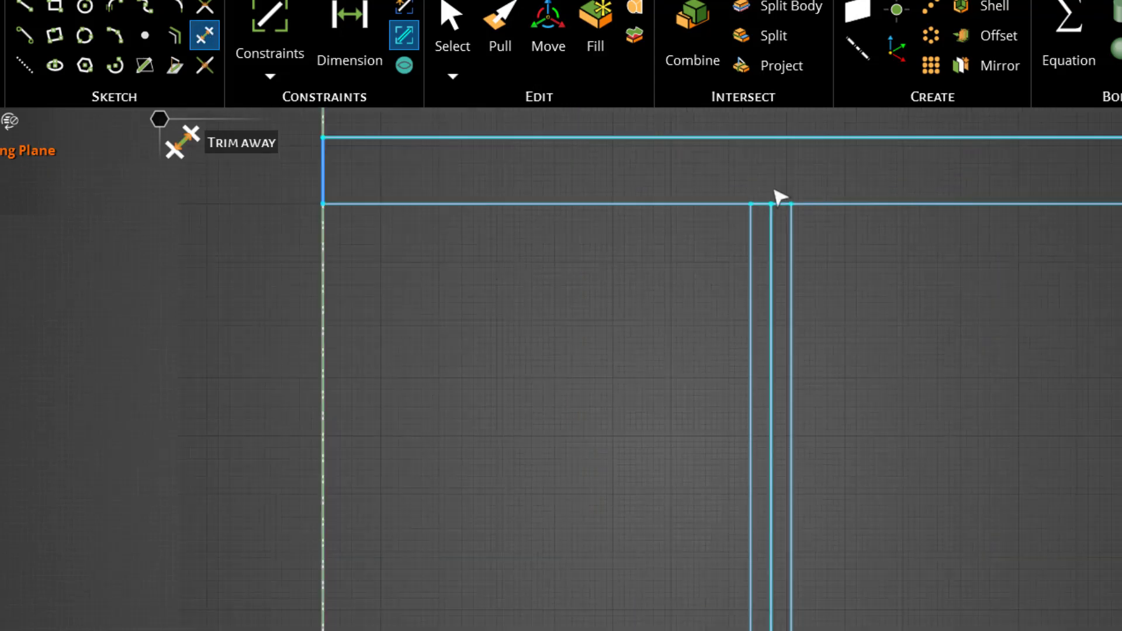
{"action": "scroll", "coordinate": [774, 190], "scroll_direction": "up", "scroll_amount": 2}
{"action": "left_click", "coordinate": [755, 210]}
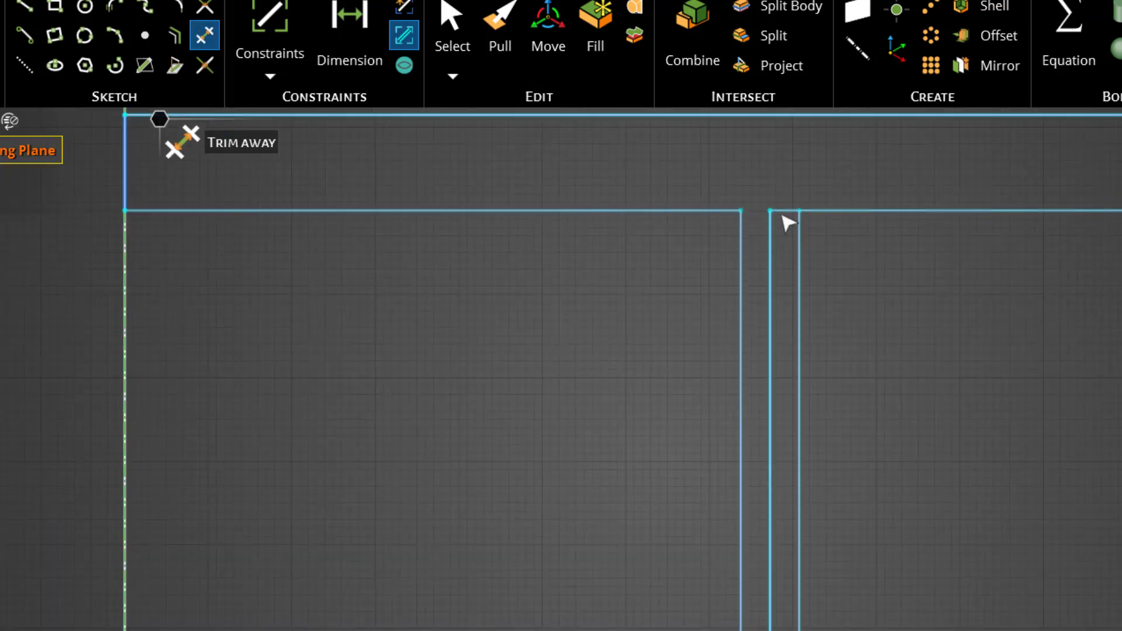
{"action": "left_click", "coordinate": [770, 331]}
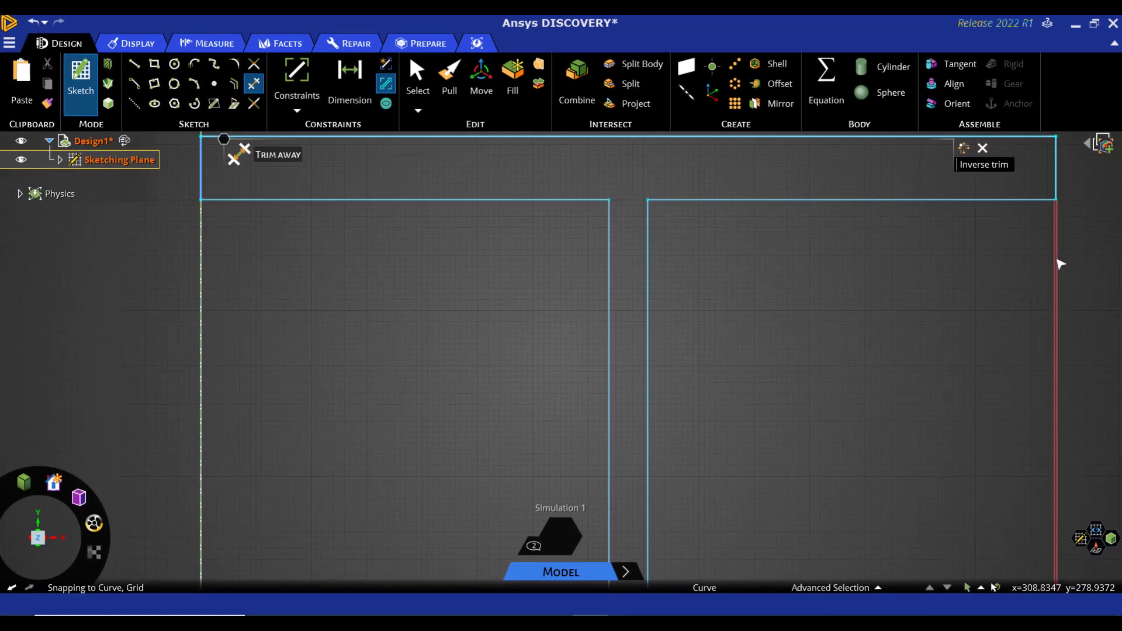
{"action": "left_click", "coordinate": [1054, 266]}
{"action": "scroll", "coordinate": [488, 543], "scroll_direction": "up", "scroll_amount": 2}
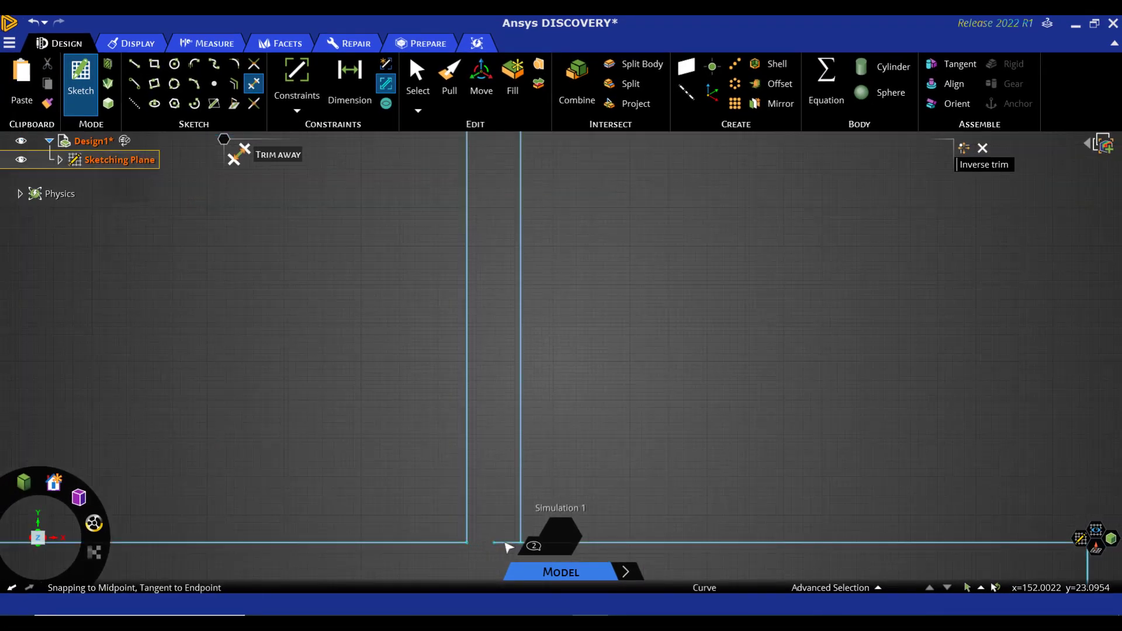
{"action": "key", "text": "Escape"}
{"action": "scroll", "coordinate": [720, 440], "scroll_direction": "down", "scroll_amount": 5}
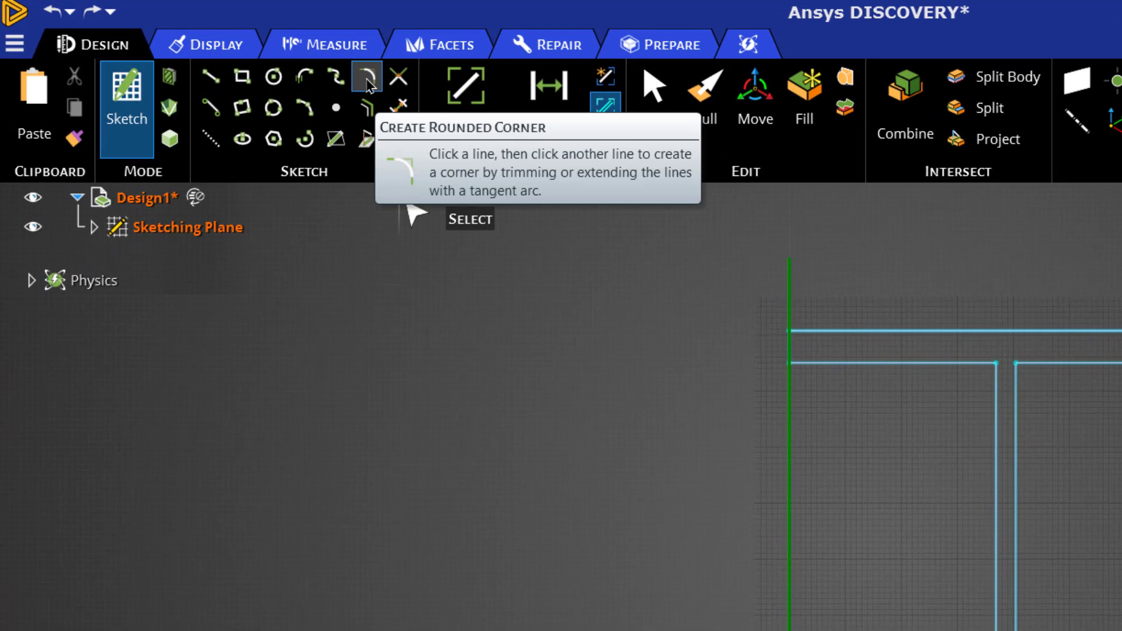
- Round the two top inner web-to-flange corners with a 30 mm radius
{"action": "left_click", "coordinate": [368, 85]}
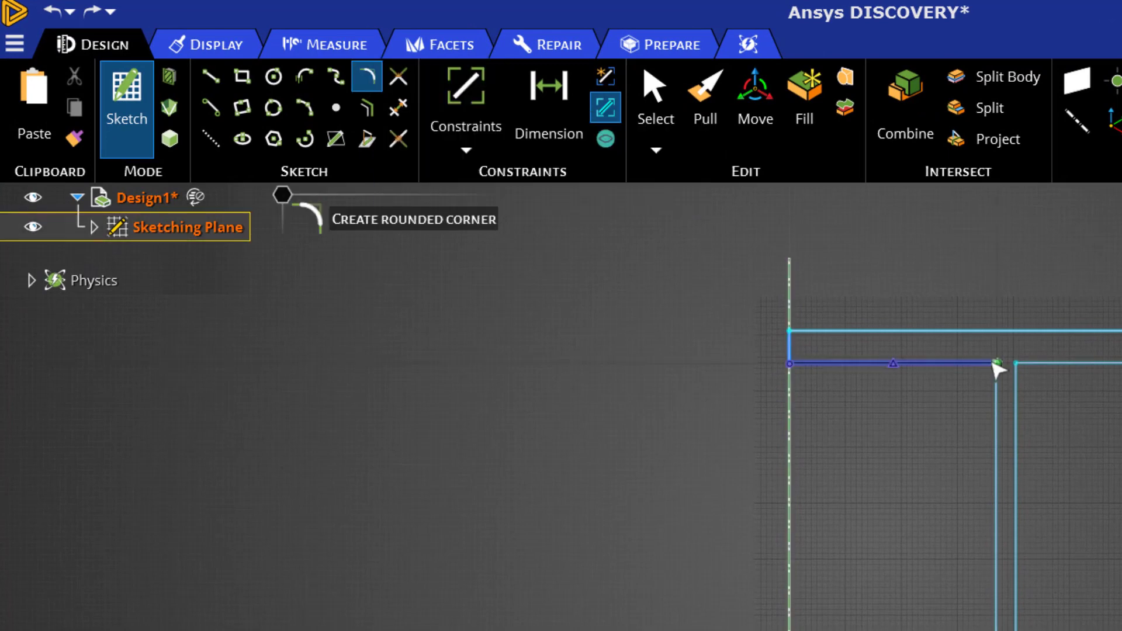
{"action": "left_click", "coordinate": [729, 153]}
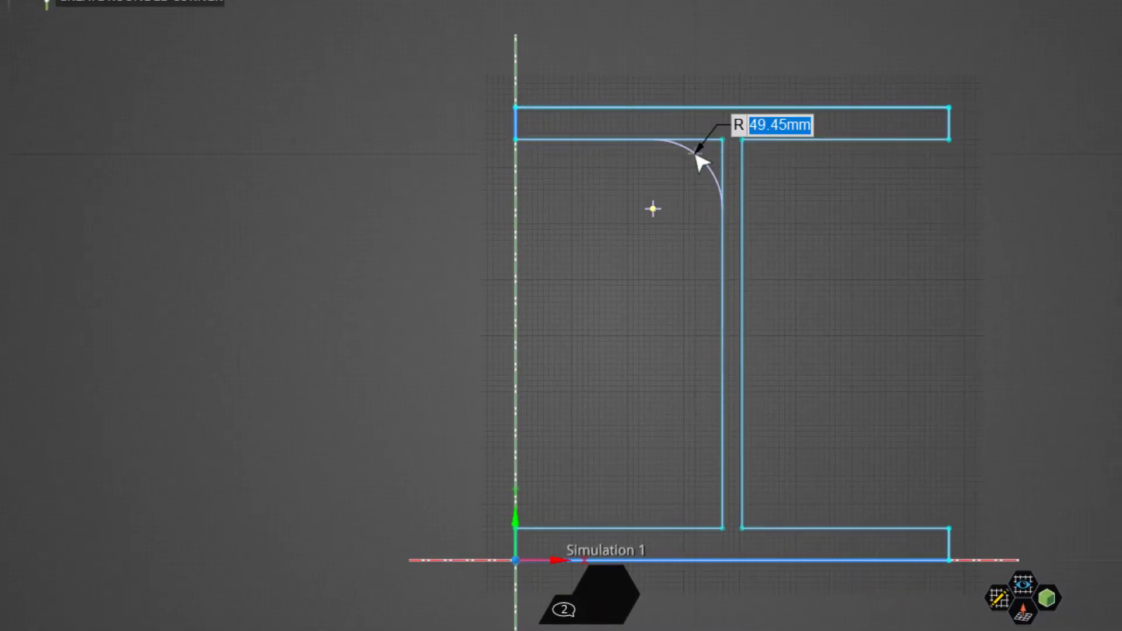
{"action": "type", "text": "30"}
{"action": "key", "text": "Return"}
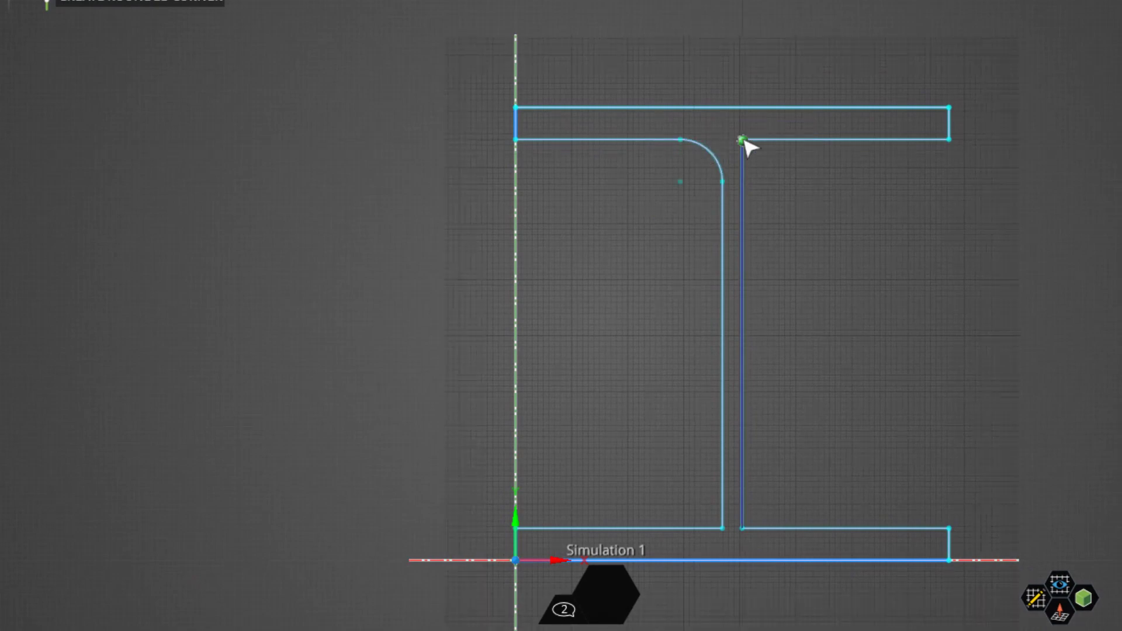
{"action": "left_click", "coordinate": [743, 141]}
{"action": "type", "text": "30"}
{"action": "key", "text": "Return"}
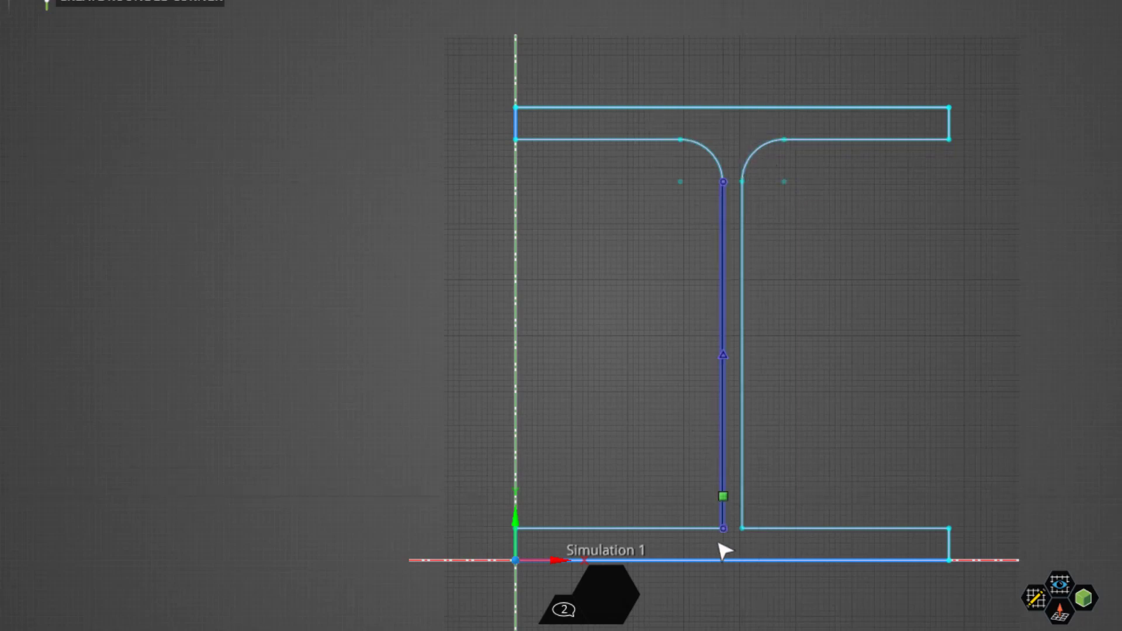
- Round the two bottom inner web-to-flange corners with a 30 mm radius
{"action": "left_click", "coordinate": [723, 528]}
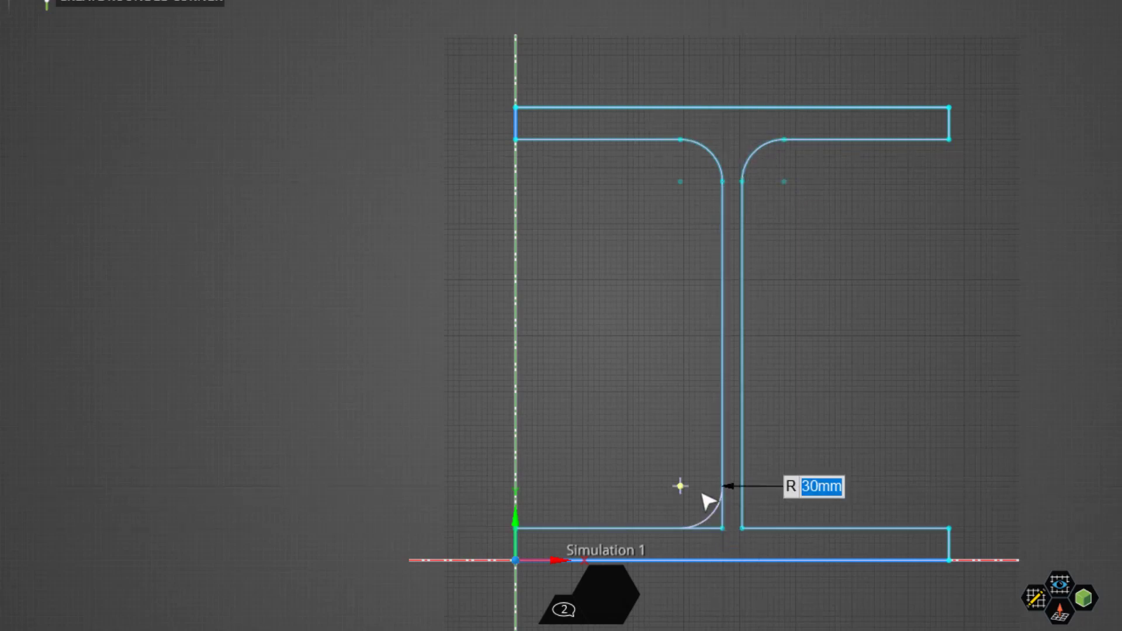
{"action": "type", "text": "30"}
{"action": "key", "text": "Return"}
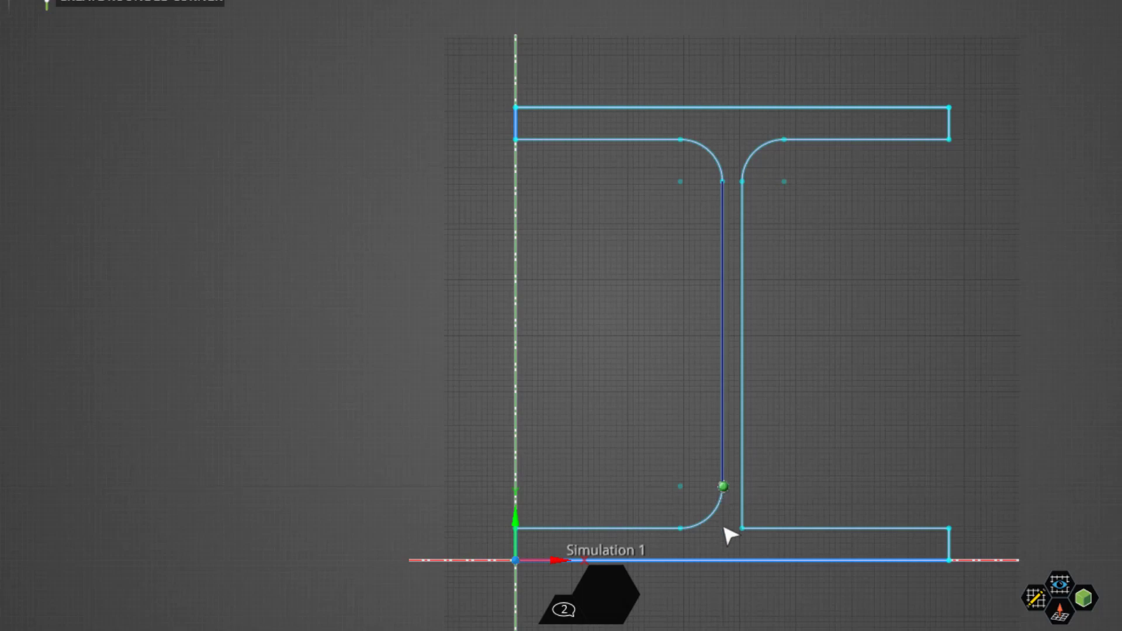
{"action": "left_click", "coordinate": [742, 528]}
{"action": "type", "text": "30"}
{"action": "key", "text": "Return"}
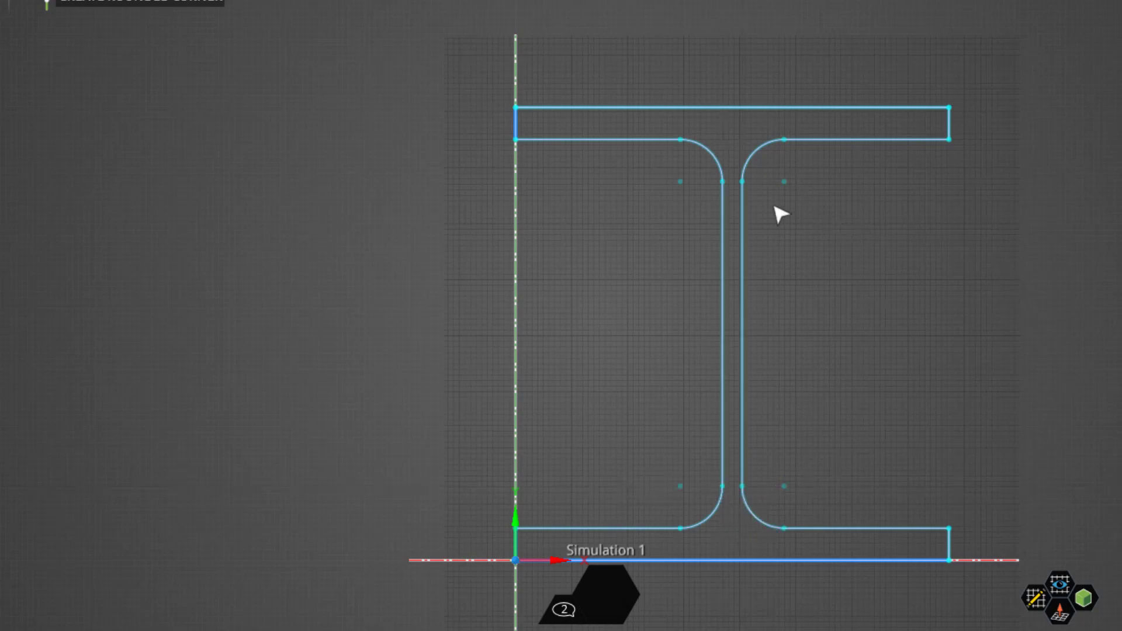
{"action": "left_click", "coordinate": [758, 154]}
- Pull the I-beam profile face into a solid with a 5000 mm extrusion length
{"action": "key", "text": "Escape"}
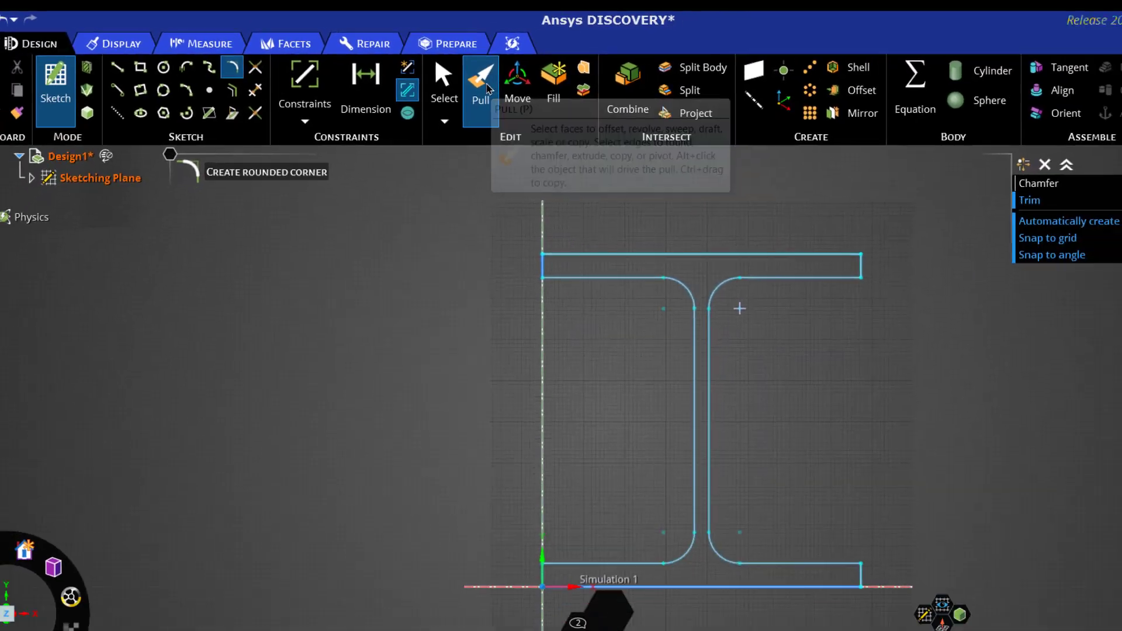
{"action": "left_click", "coordinate": [574, 106]}
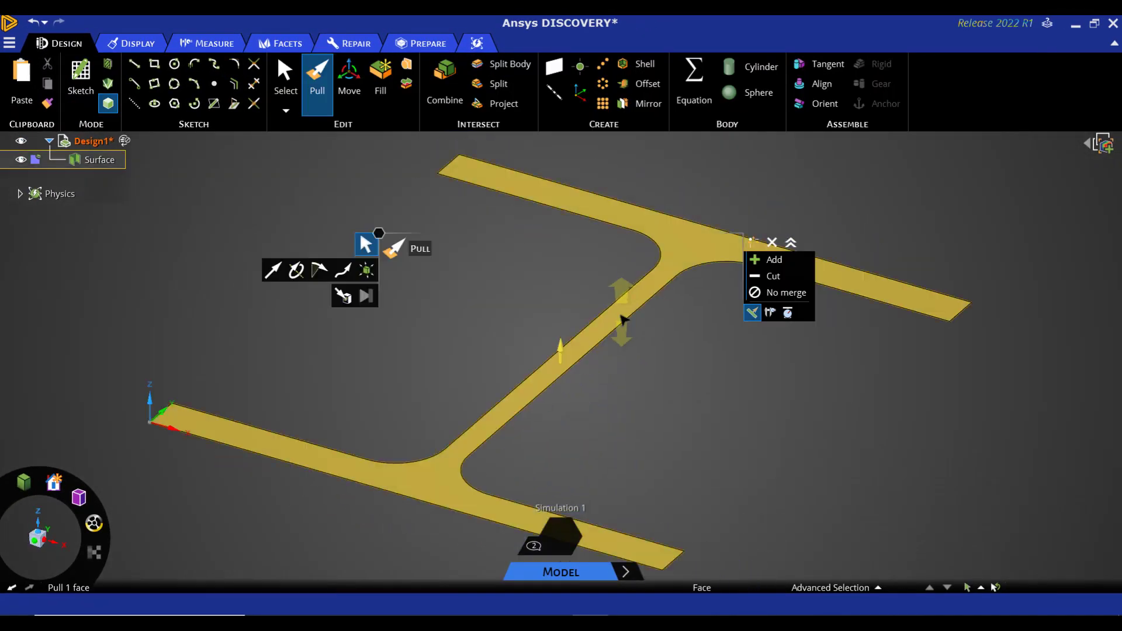
{"action": "left_click", "coordinate": [623, 318]}
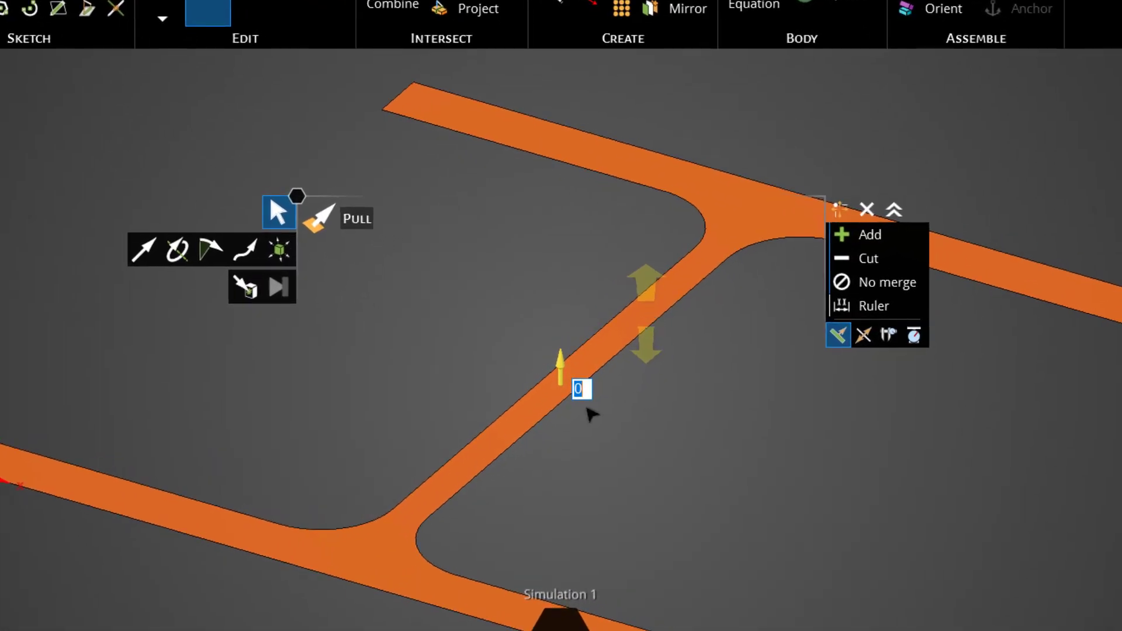
{"action": "type", "text": "5000"}
{"action": "key", "text": "Return"}
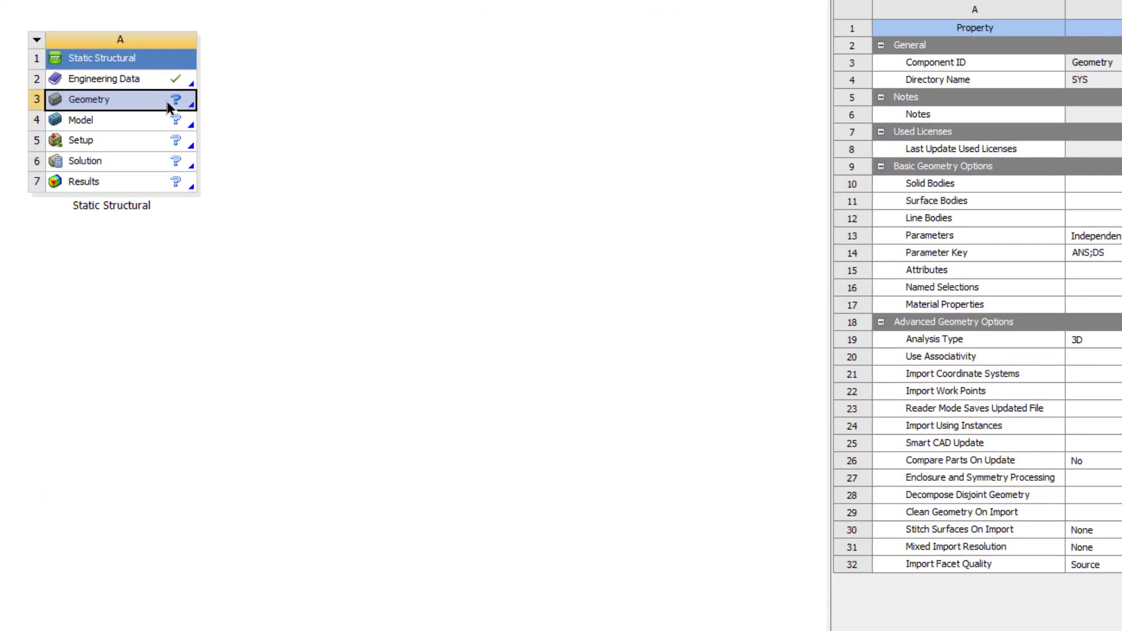
- Import the beam geometry file into the Geometry cell and open the Model in Mechanical
{"action": "right_click", "coordinate": [168, 107]}
{"action": "mouse_move", "coordinate": [233, 169]}
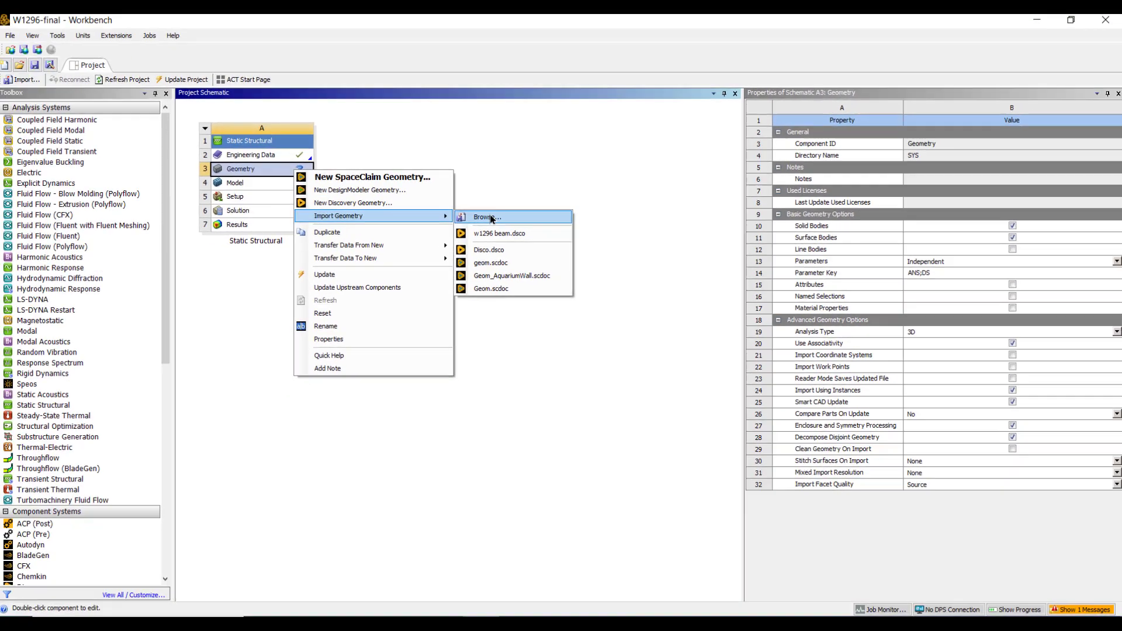
{"action": "left_click", "coordinate": [487, 217]}
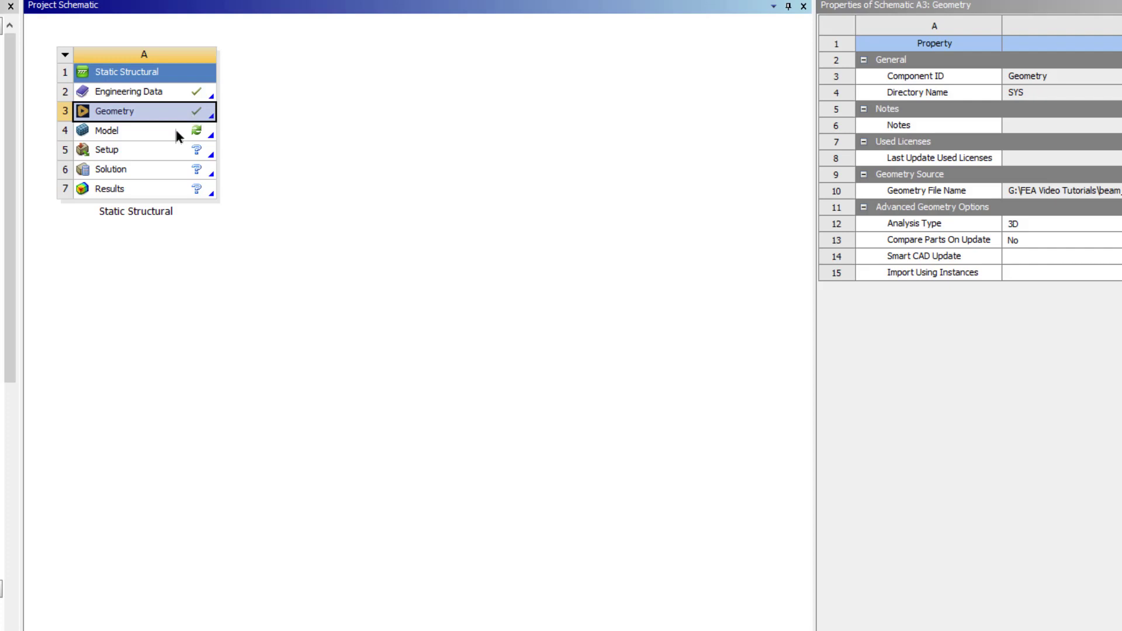
{"action": "double_click", "coordinate": [176, 131]}
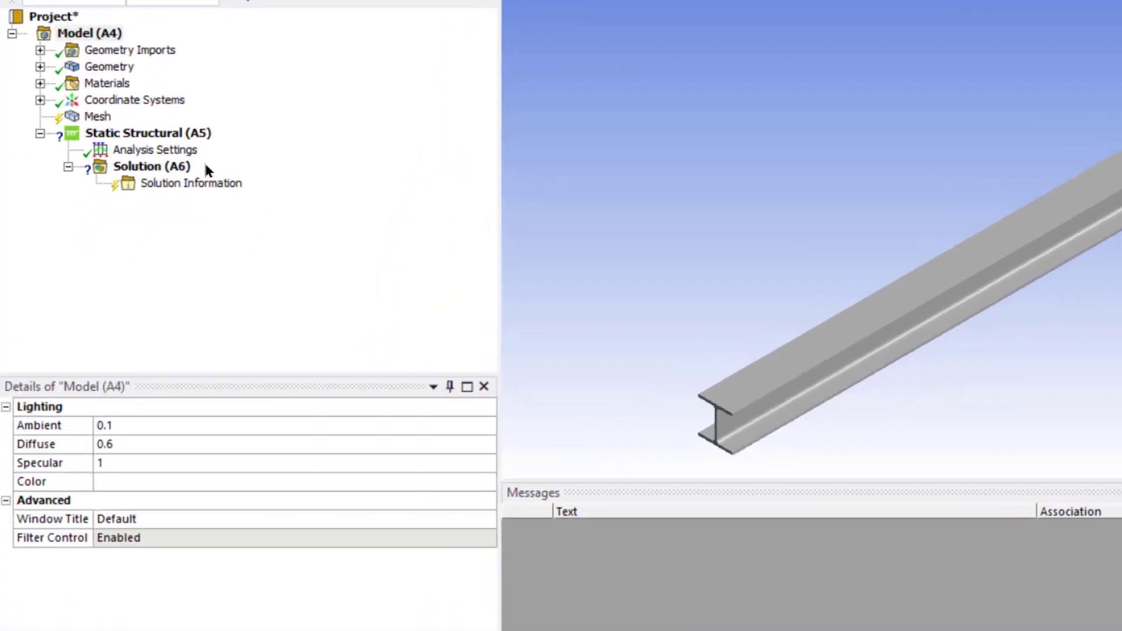
- Set the mesh element size to 10 and generate the beam mesh
{"action": "left_click", "coordinate": [97, 116]}
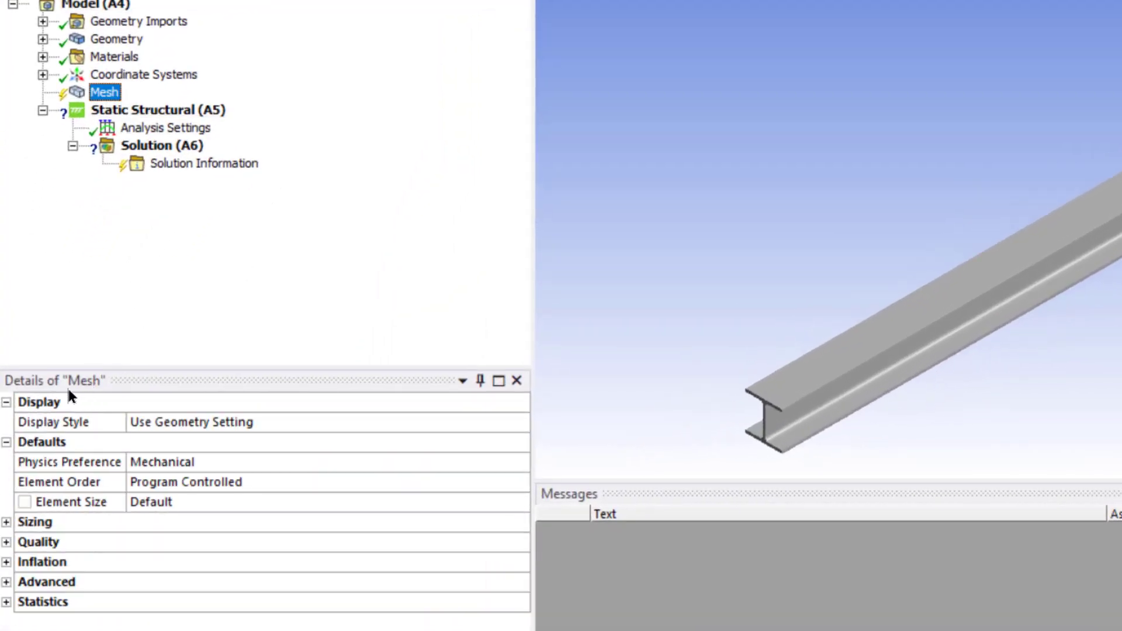
{"action": "left_click", "coordinate": [182, 502]}
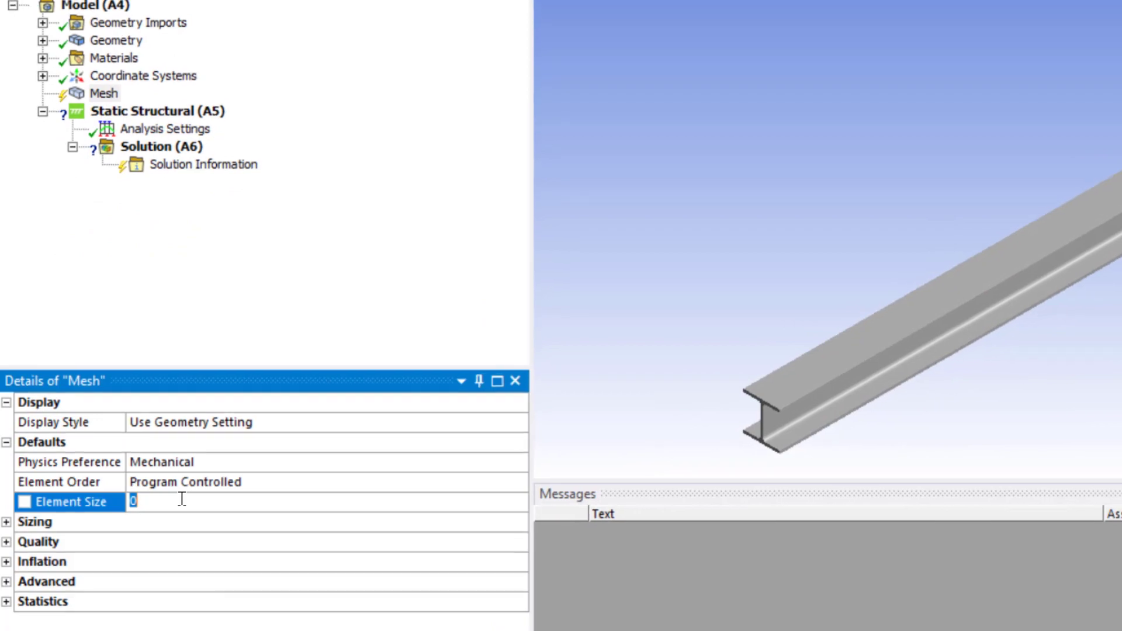
{"action": "type", "text": "10"}
{"action": "key", "text": "Return"}
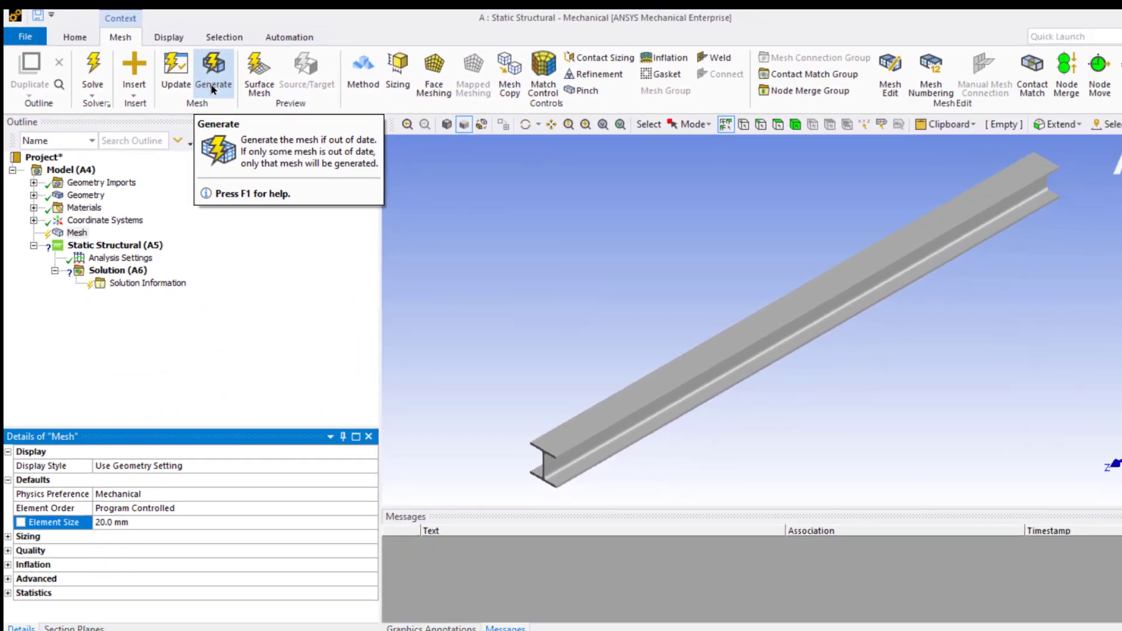
{"action": "left_click", "coordinate": [292, 80]}
{"action": "scroll", "coordinate": [547, 389], "scroll_direction": "up", "scroll_amount": 5}
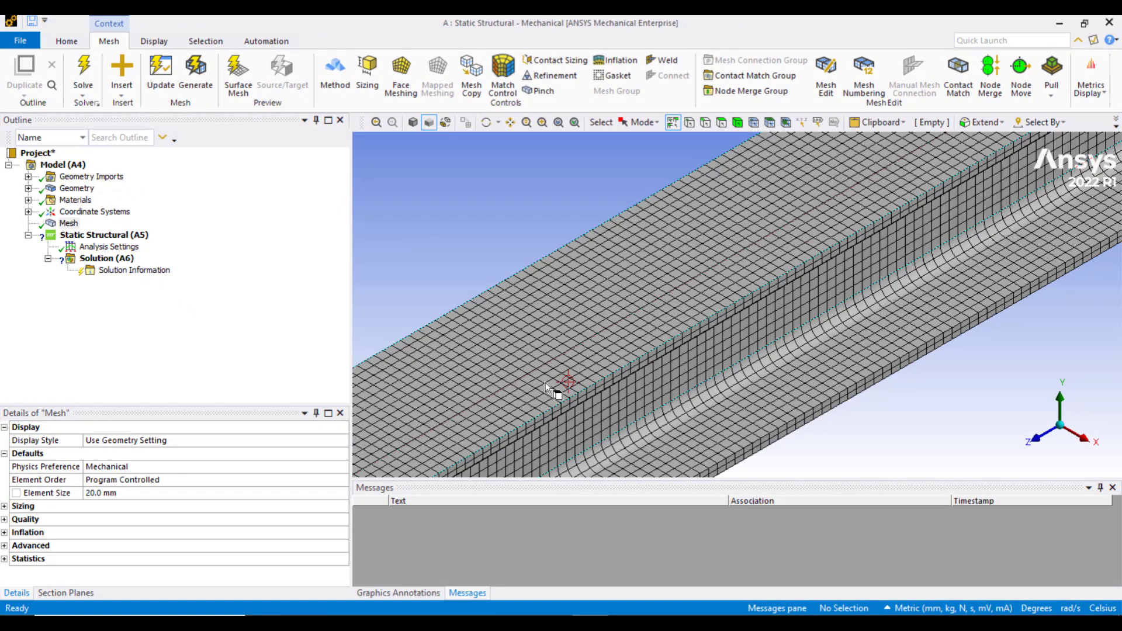
{"action": "left_click", "coordinate": [124, 235]}
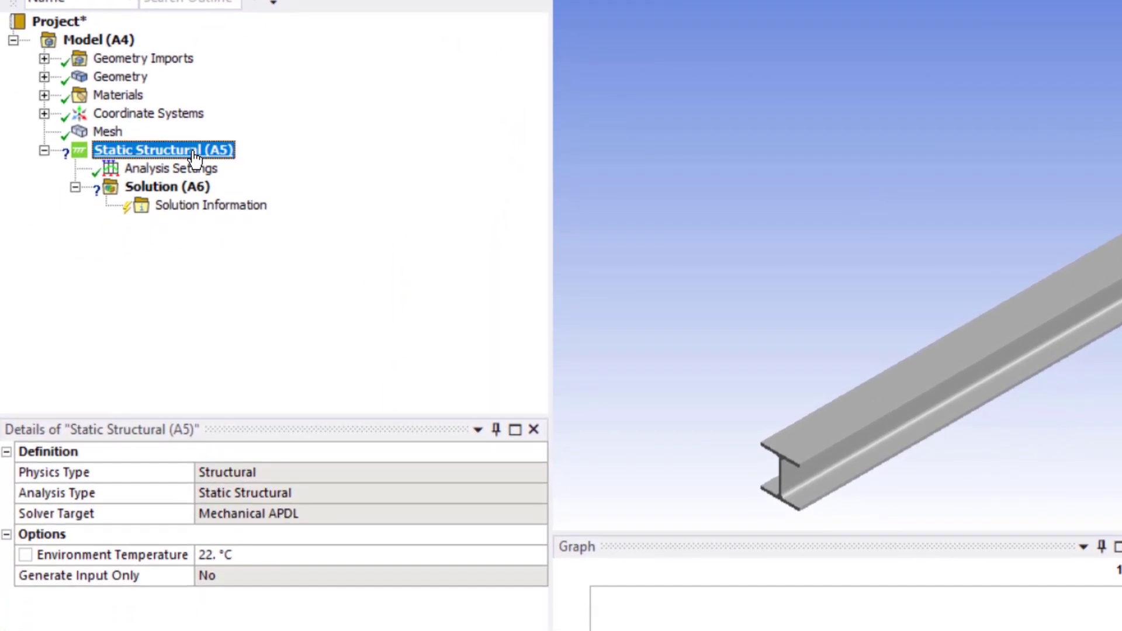
- Add a Fixed Support scoped to the beam's end face
{"action": "right_click", "coordinate": [193, 154]}
{"action": "mouse_move", "coordinate": [253, 165]}
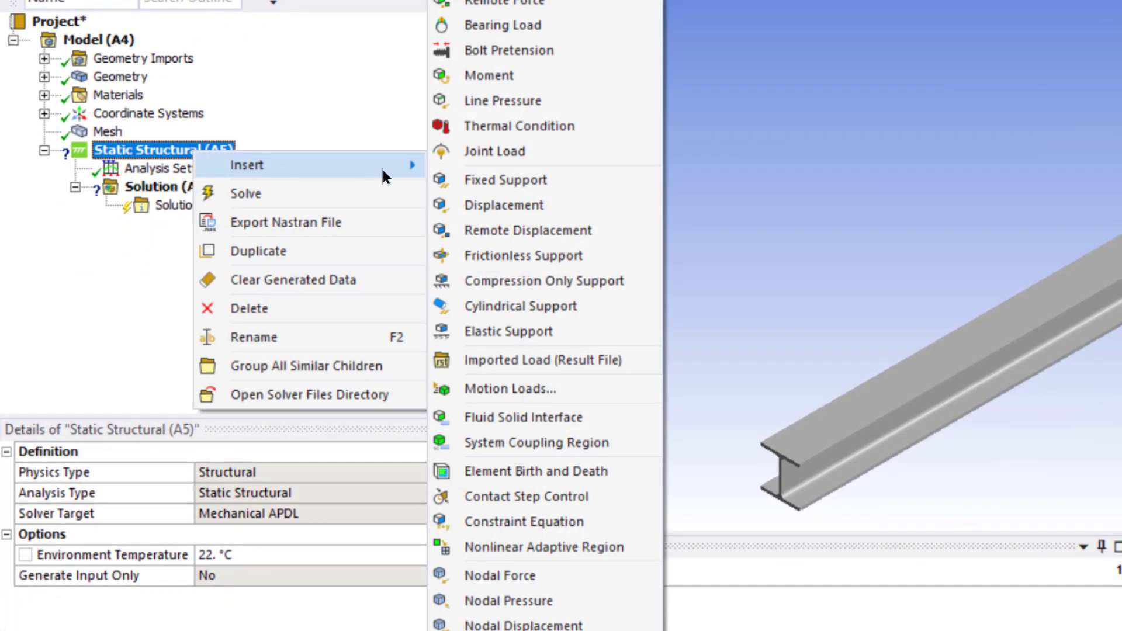
{"action": "left_click", "coordinate": [477, 179]}
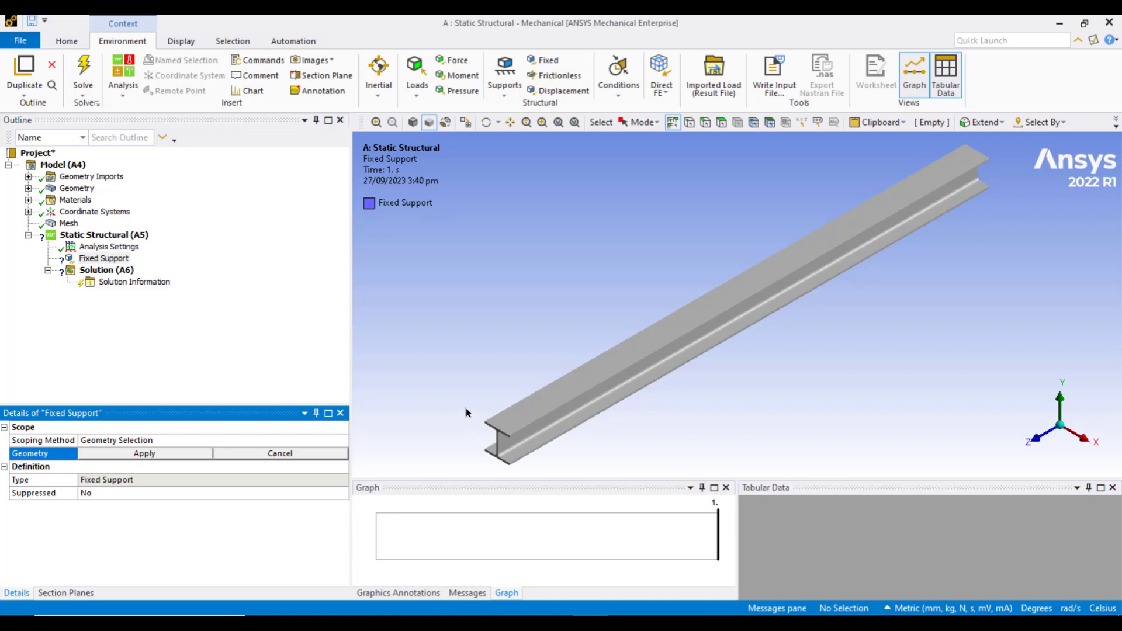
{"action": "right_click_drag", "start_coordinate": [466, 412], "coordinate": [536, 467]}
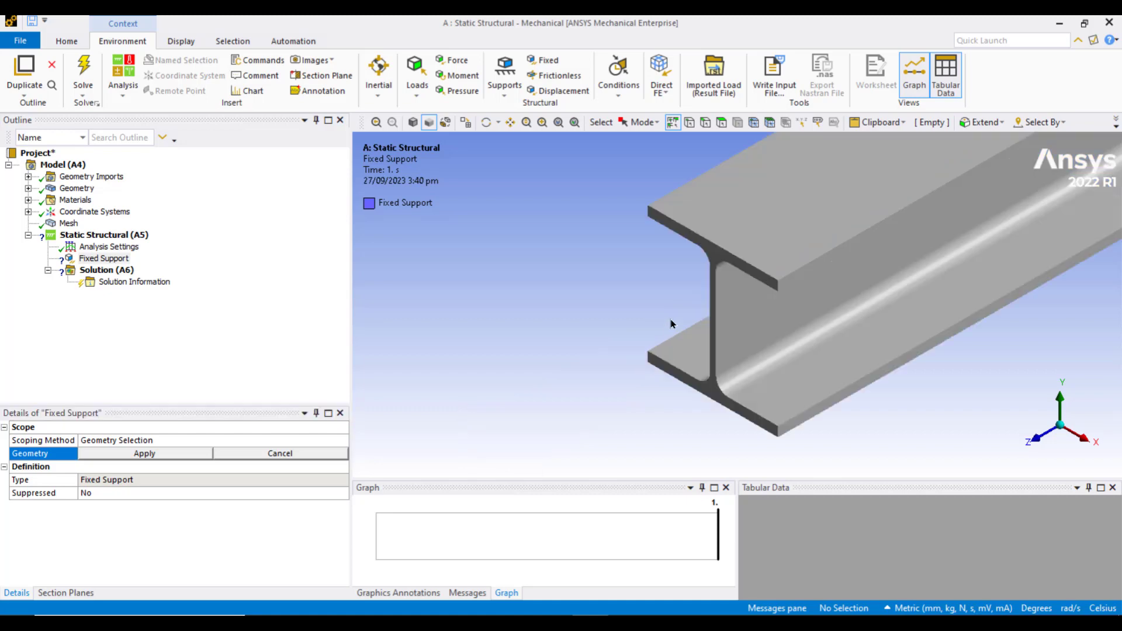
{"action": "left_click", "coordinate": [722, 124]}
{"action": "left_click", "coordinate": [715, 251]}
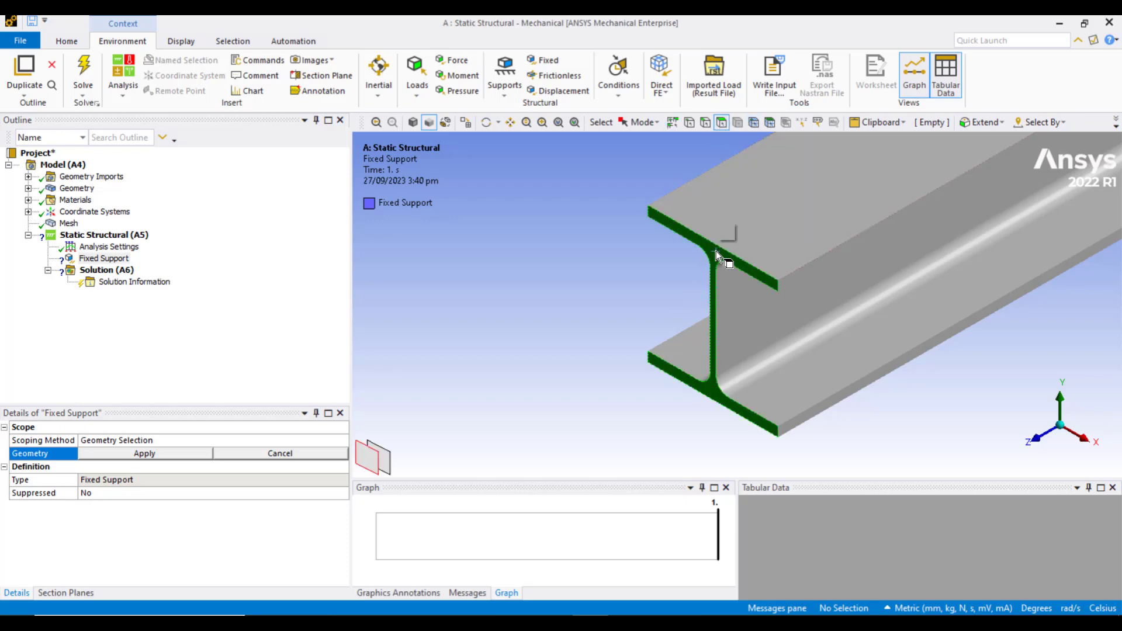
{"action": "left_click", "coordinate": [148, 454]}
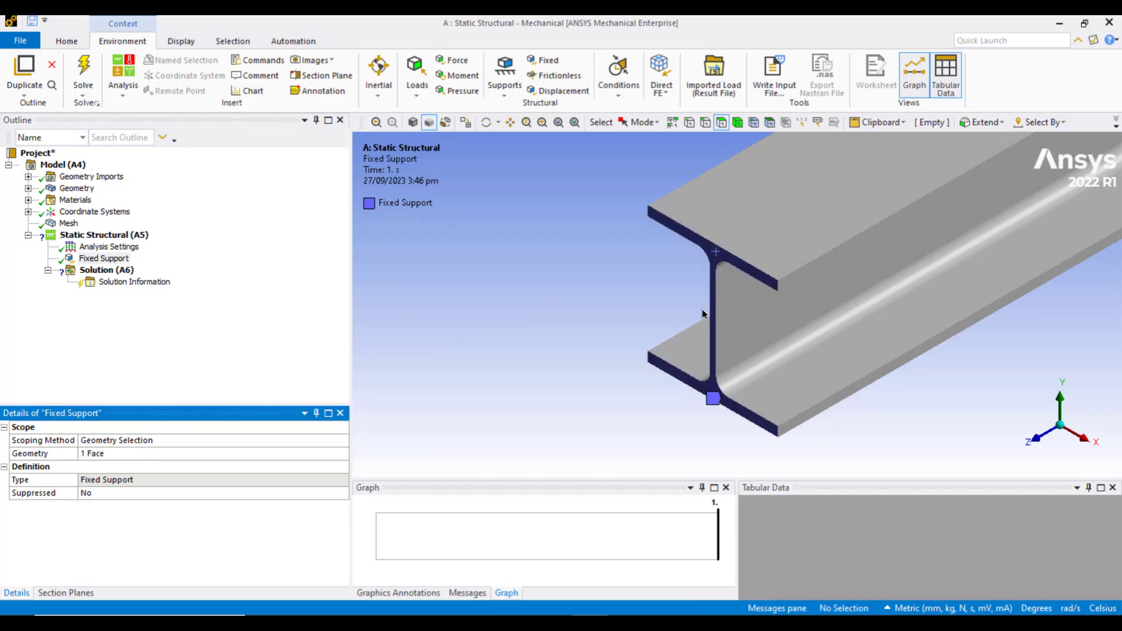
- Zoom to the beam's far end and pick the upper flange's top edge
{"action": "left_click", "coordinate": [558, 123]}
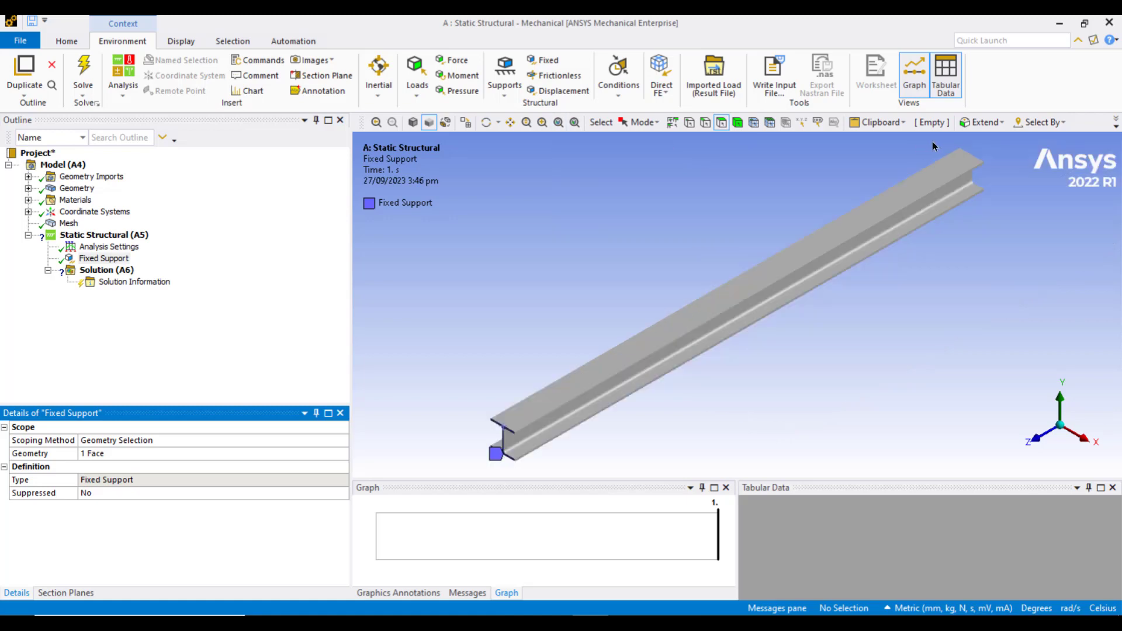
{"action": "right_click_drag", "start_coordinate": [933, 142], "coordinate": [1009, 217]}
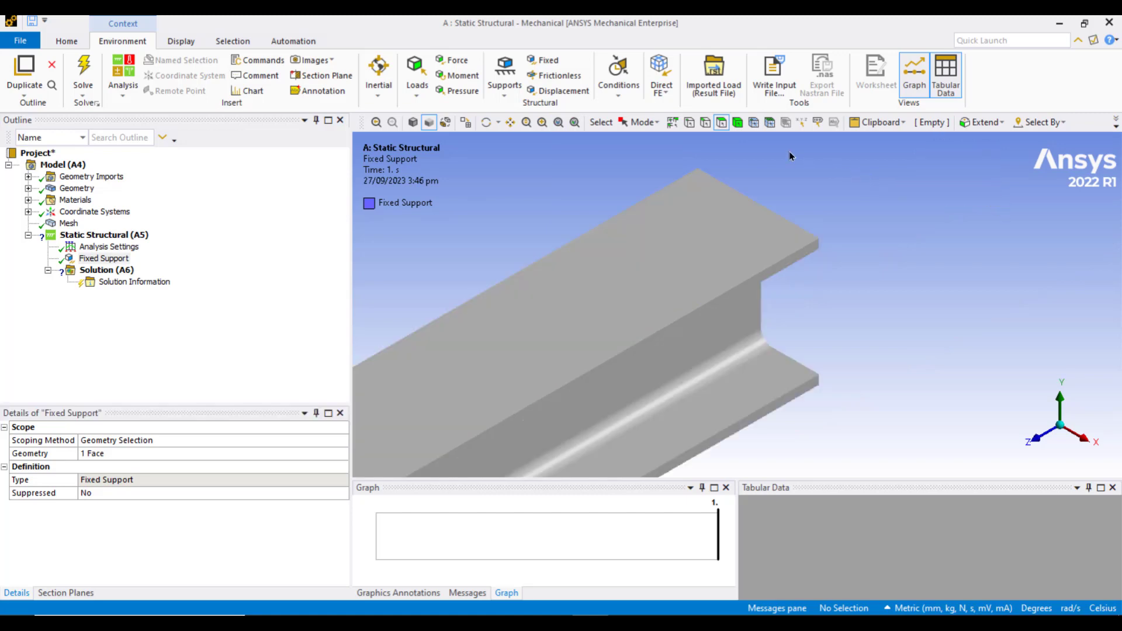
{"action": "left_click", "coordinate": [704, 123]}
{"action": "left_click", "coordinate": [751, 199]}
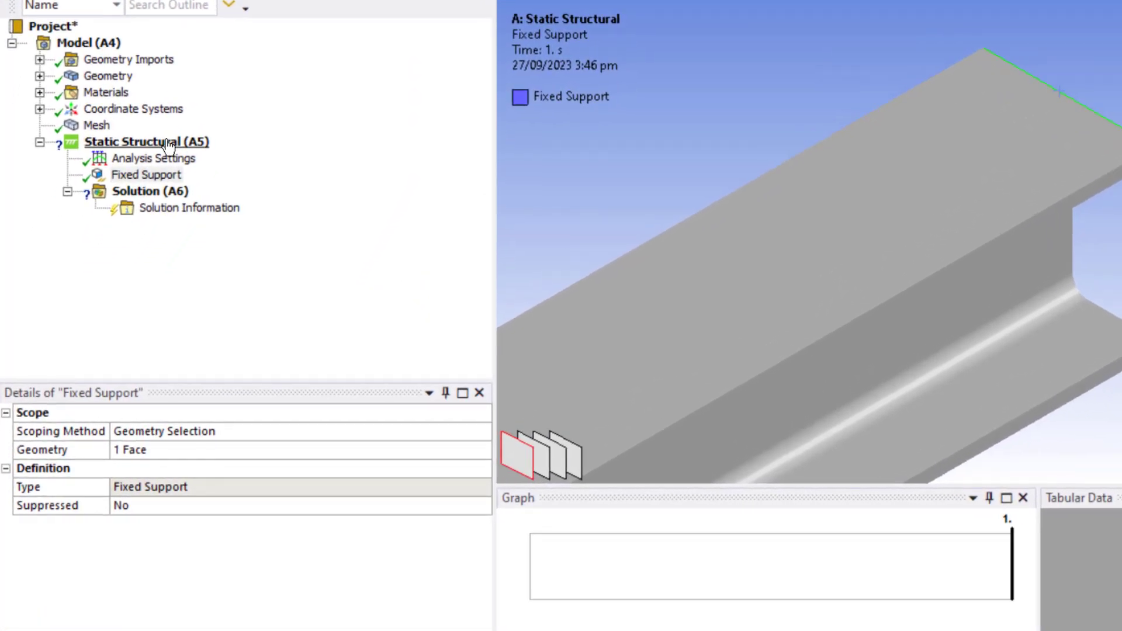
- Apply a Force on the picked edge defined by components with Y = -5000 N
{"action": "right_click", "coordinate": [169, 144]}
{"action": "mouse_move", "coordinate": [192, 147]}
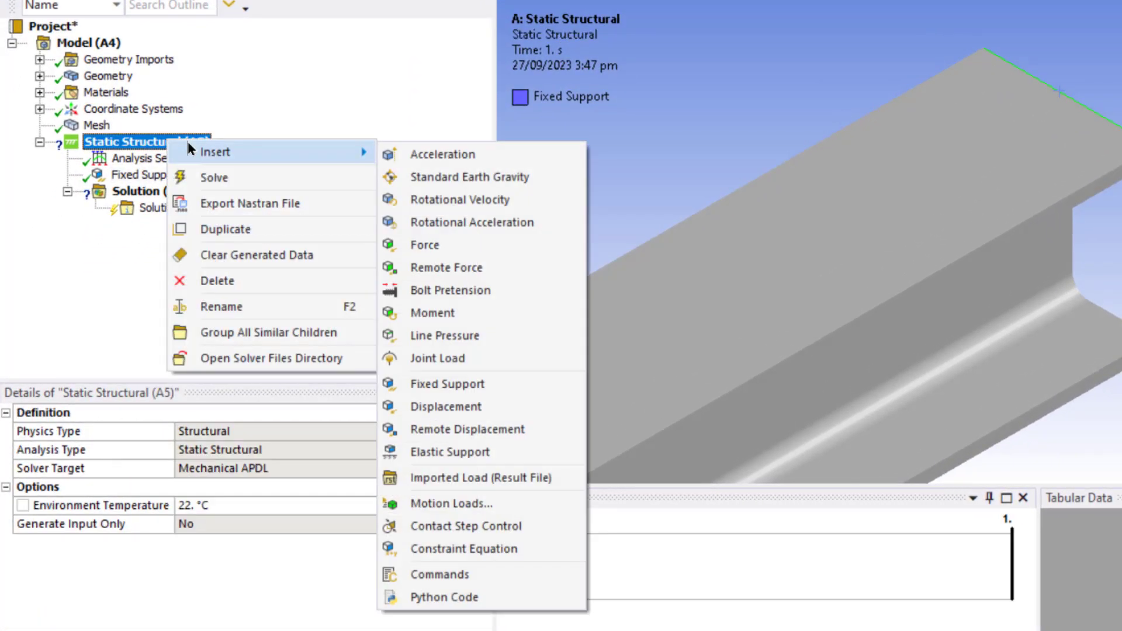
{"action": "left_click", "coordinate": [449, 245]}
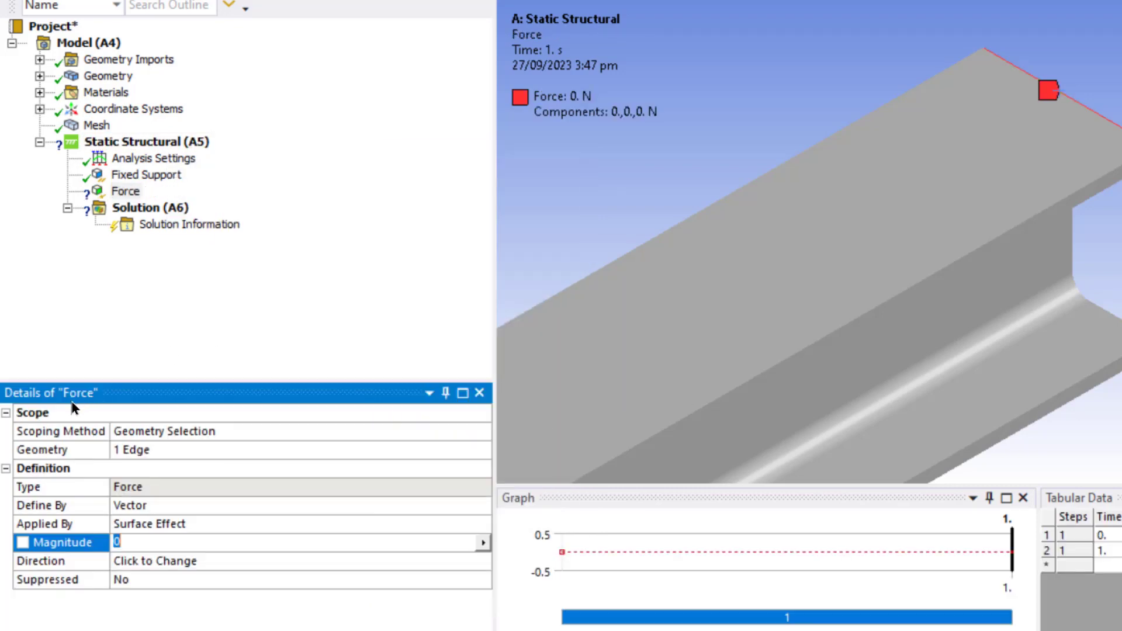
{"action": "left_click", "coordinate": [482, 506]}
{"action": "left_click", "coordinate": [482, 506]}
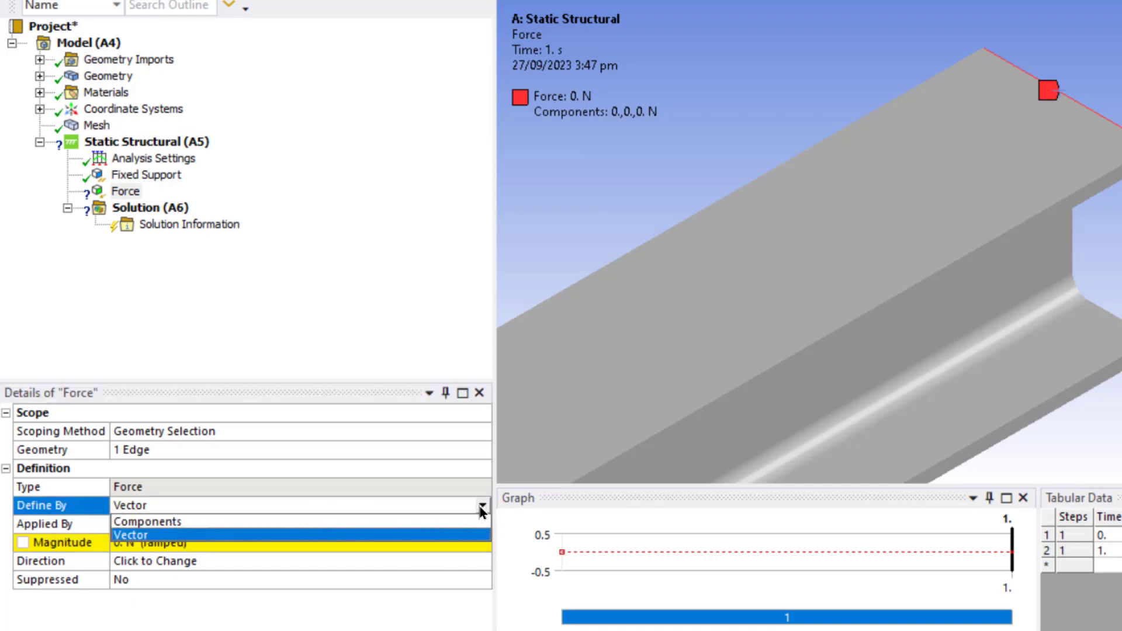
{"action": "left_click", "coordinate": [465, 522]}
{"action": "left_click", "coordinate": [207, 580]}
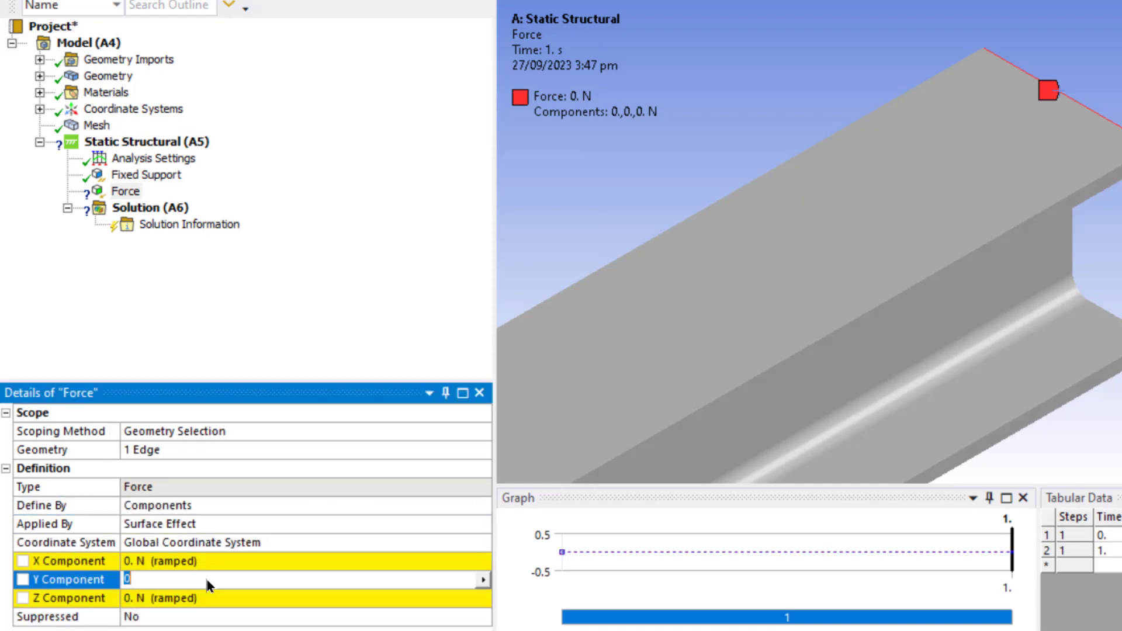
{"action": "type", "text": "-5000"}
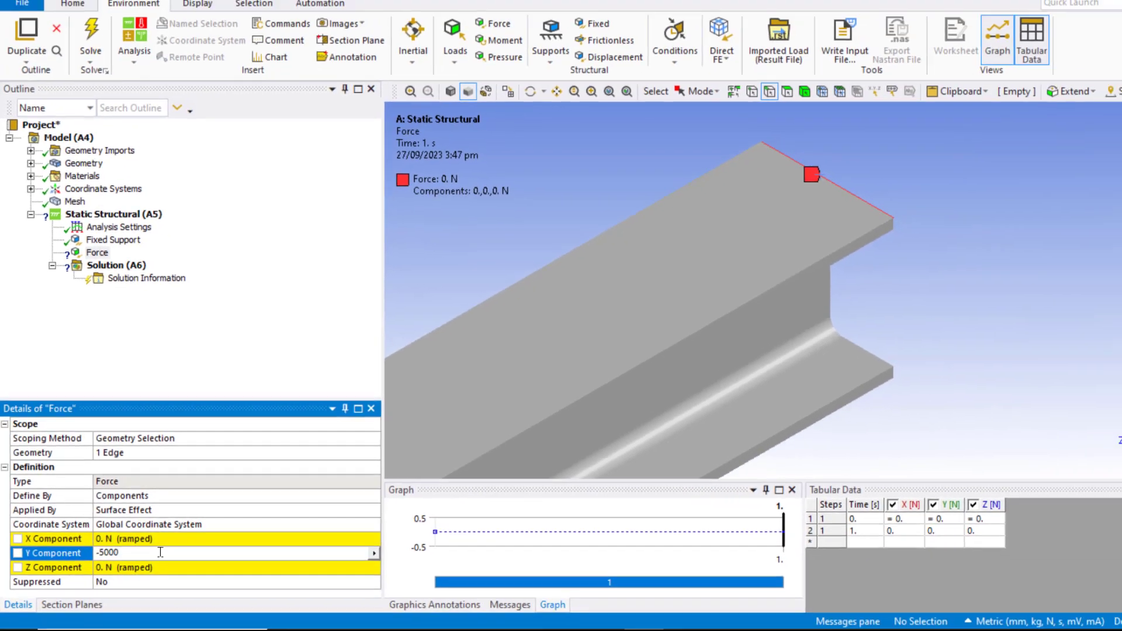
{"action": "key", "text": "Return"}
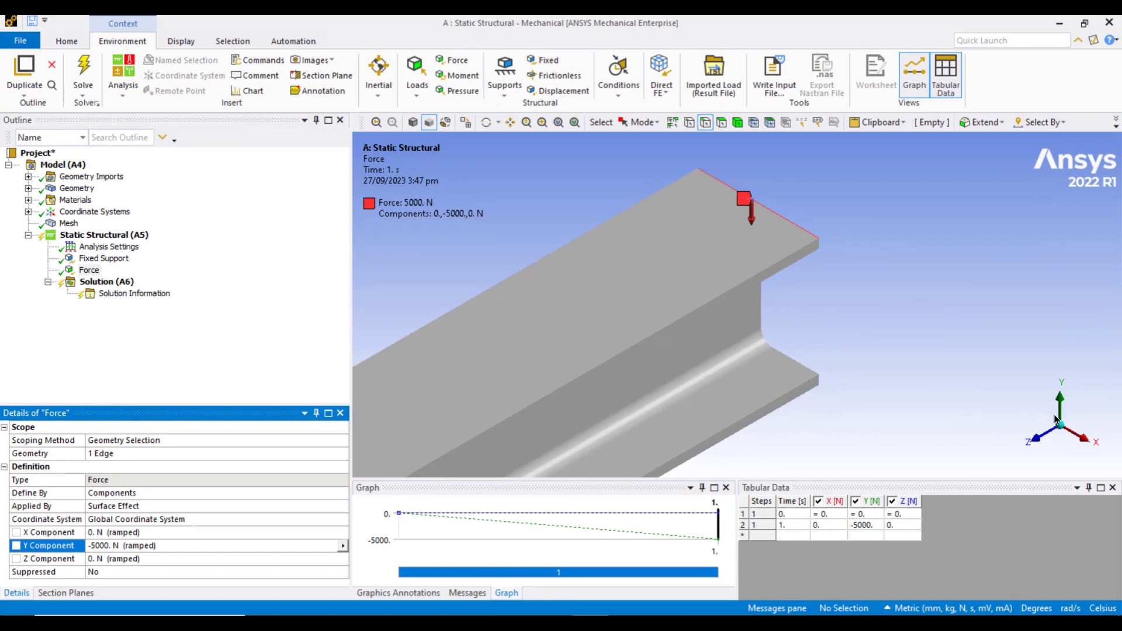
- Add a Total Deformation result under Solution
{"action": "right_click", "coordinate": [86, 284]}
{"action": "mouse_move", "coordinate": [266, 291]}
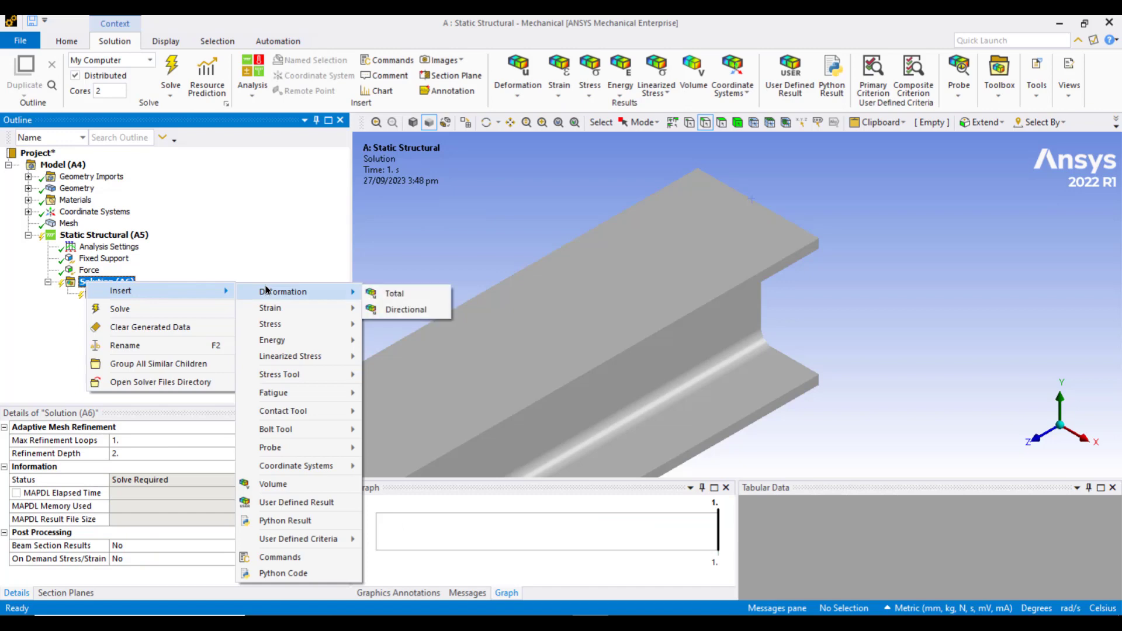
{"action": "left_click", "coordinate": [398, 299]}
- Add an Equivalent (von-Mises) stress result and solve, giving a 20.888 MPa peak
{"action": "right_click", "coordinate": [111, 285]}
{"action": "mouse_move", "coordinate": [221, 294]}
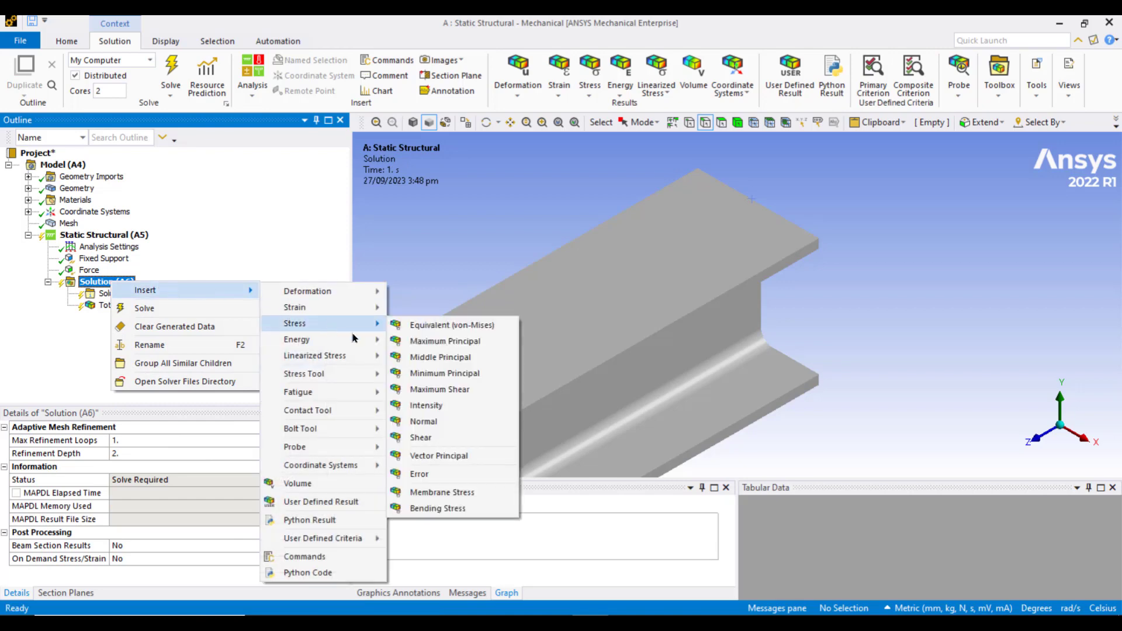
{"action": "mouse_move", "coordinate": [367, 329]}
{"action": "left_click", "coordinate": [416, 326]}
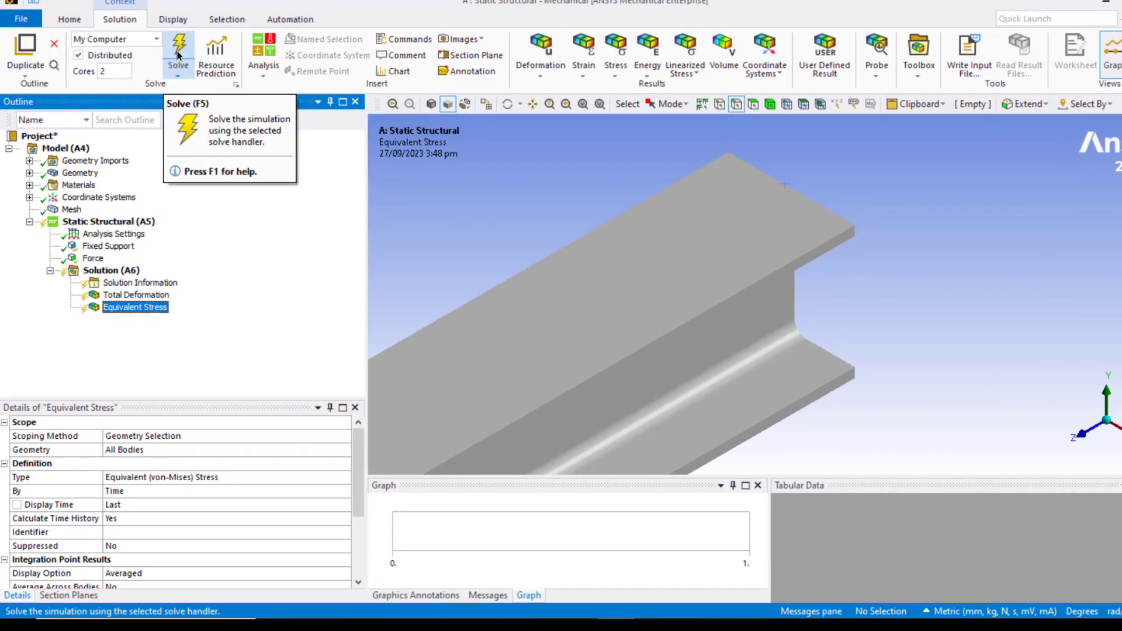
{"action": "left_click", "coordinate": [178, 55]}
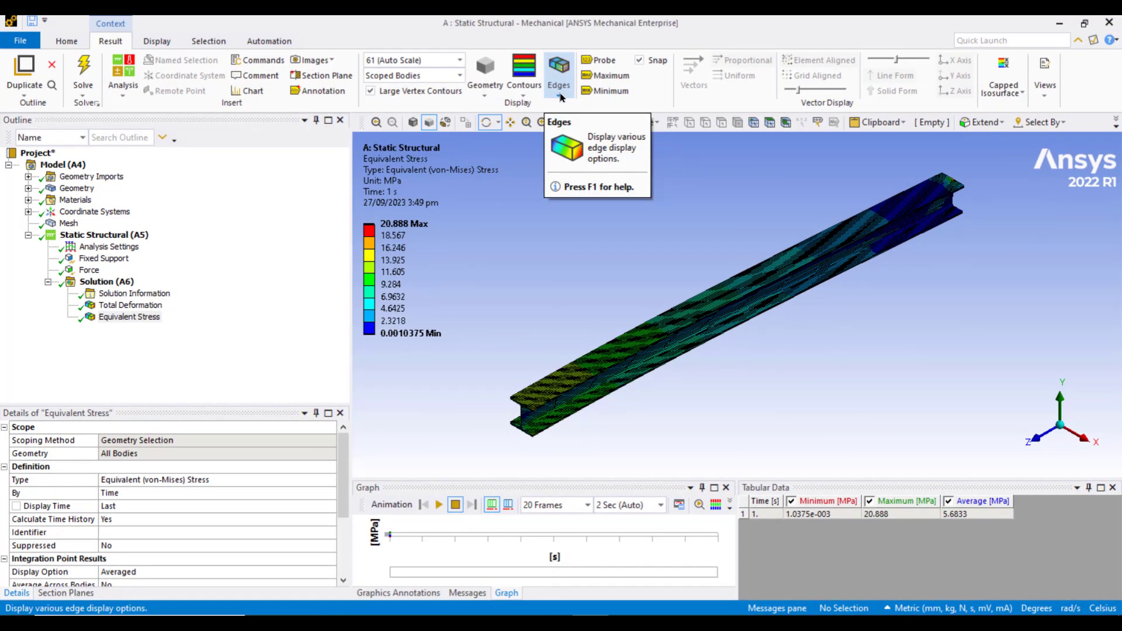
- Show the stress contour with No WireFrame edges, enable Probe, and zoom toward the fixed end
{"action": "left_click", "coordinate": [561, 97]}
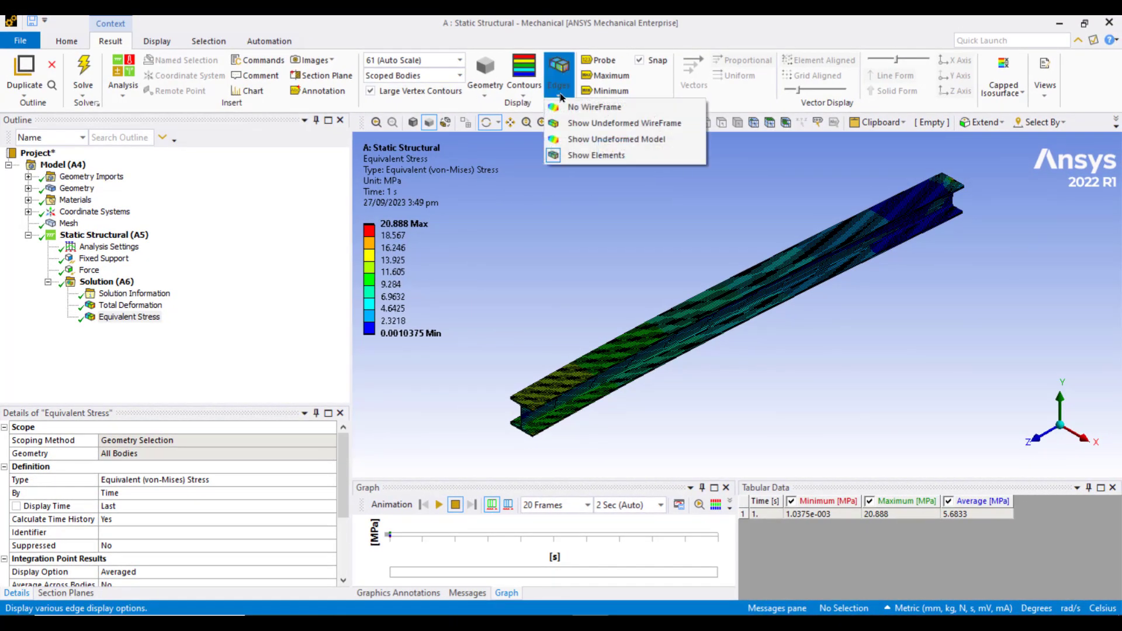
{"action": "left_click", "coordinate": [594, 107]}
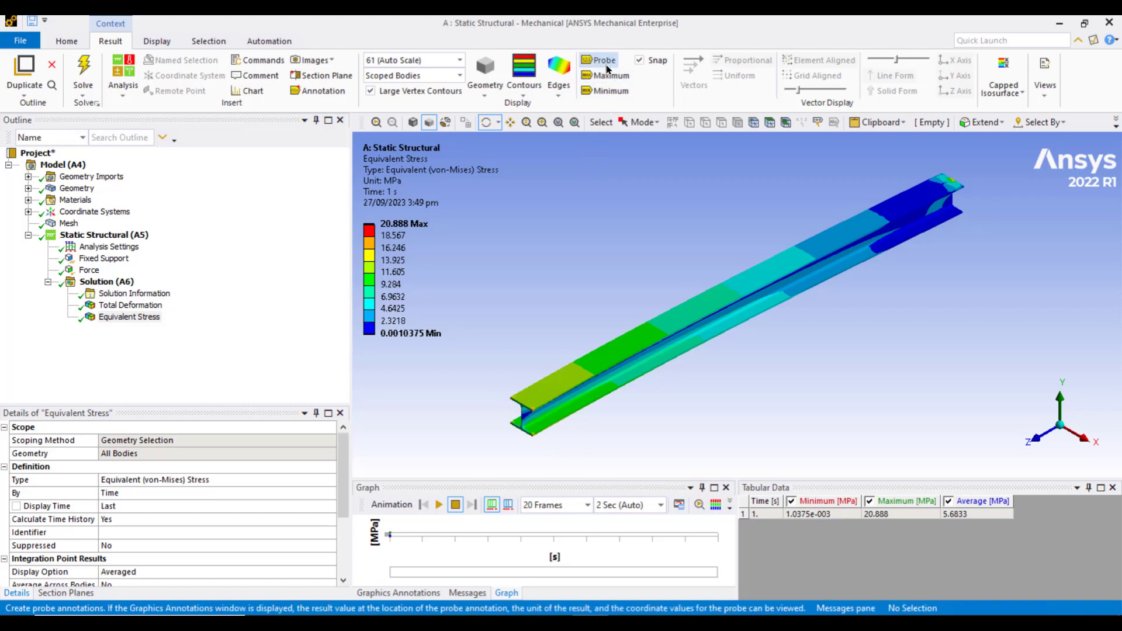
{"action": "left_click", "coordinate": [600, 59]}
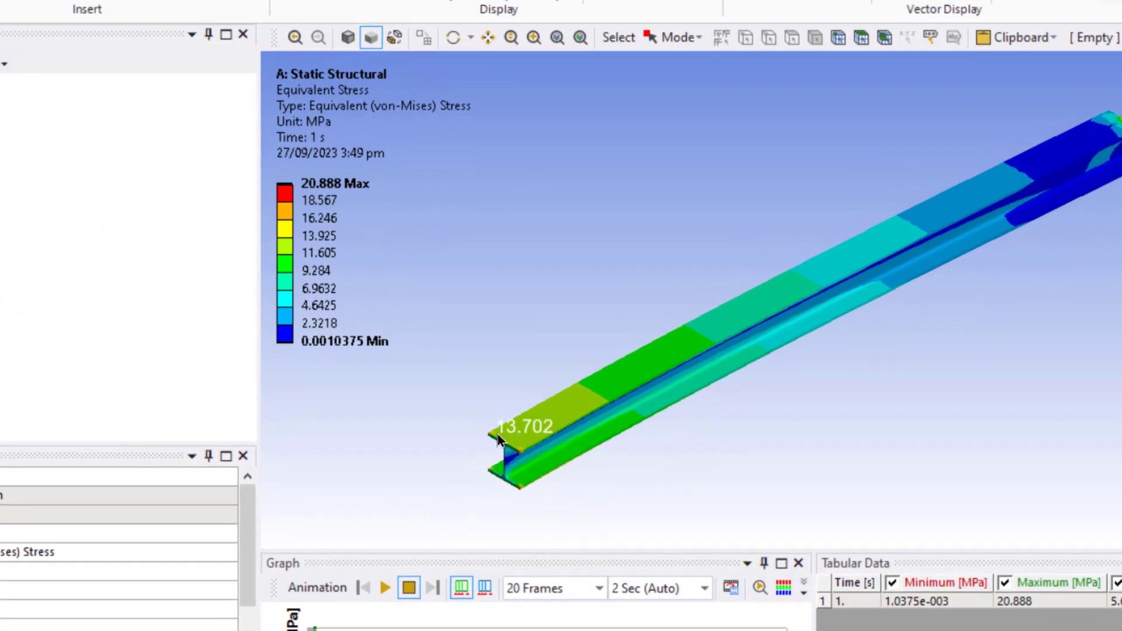
{"action": "scroll", "coordinate": [767, 187], "scroll_direction": "up", "scroll_amount": 5}
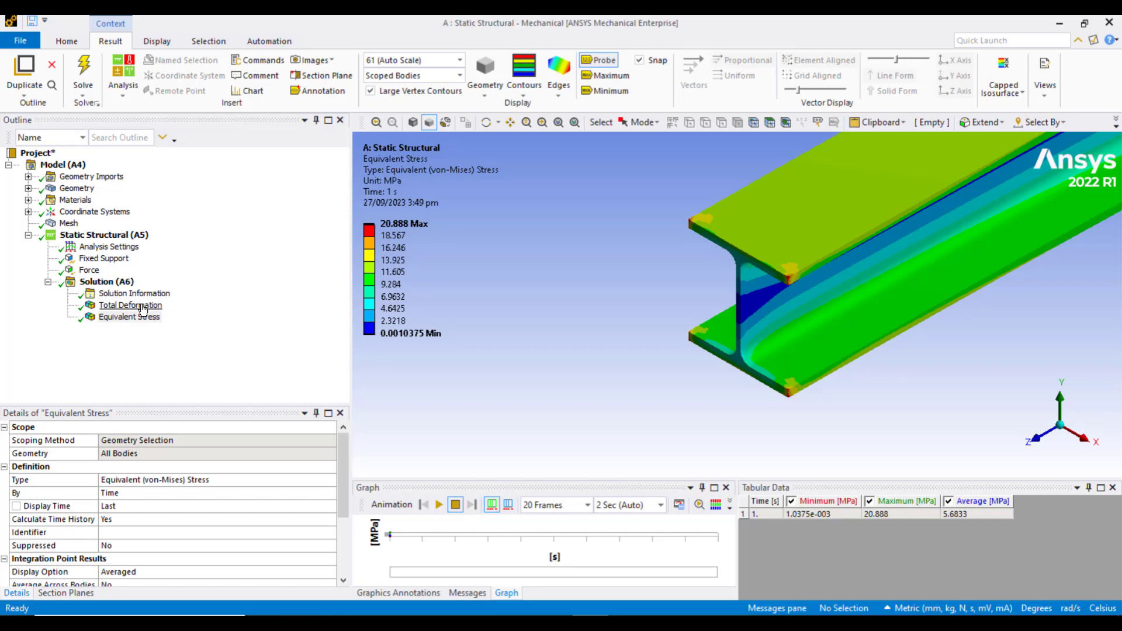
- Fit the Total Deformation contour to the view and probe the free end, reading 4.8801 mm
{"action": "left_click", "coordinate": [143, 305]}
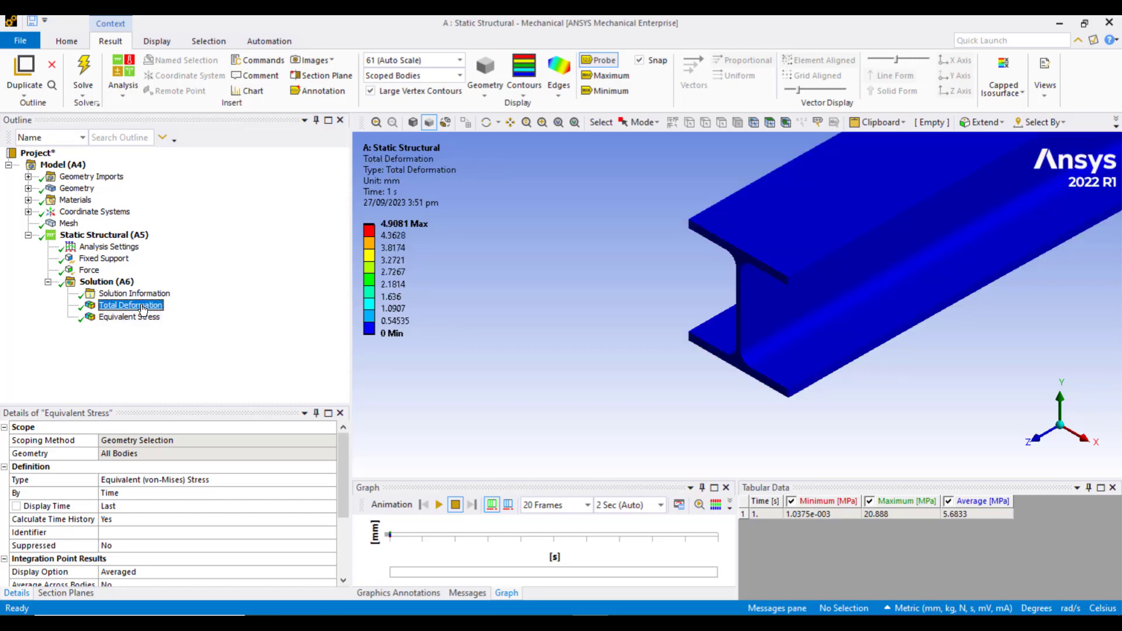
{"action": "left_click", "coordinate": [558, 123]}
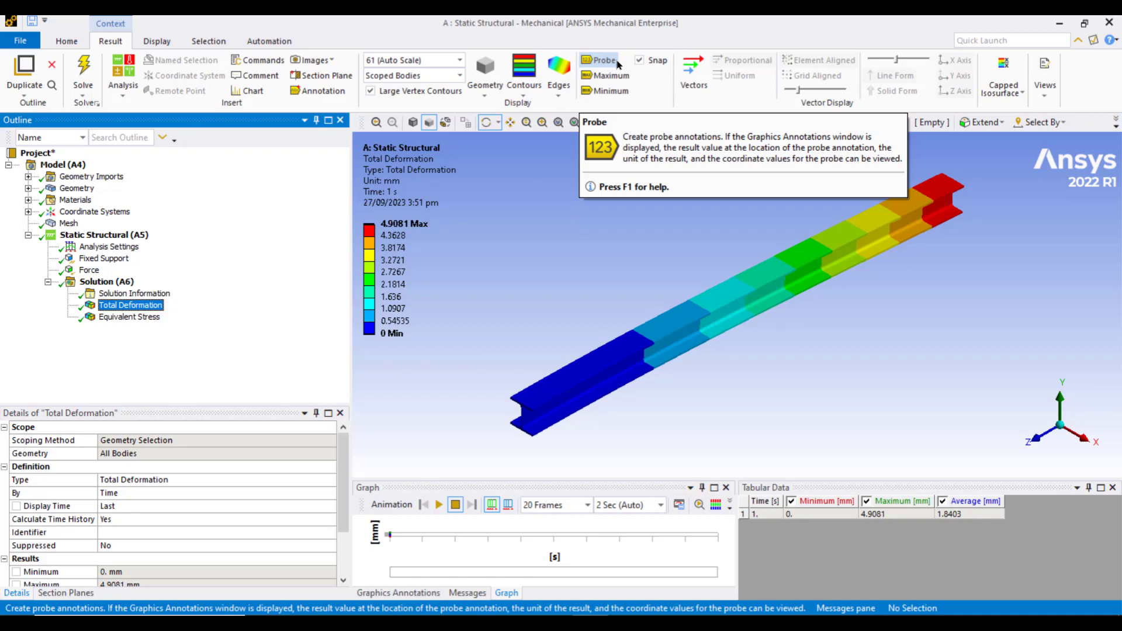
{"action": "left_click", "coordinate": [609, 63]}
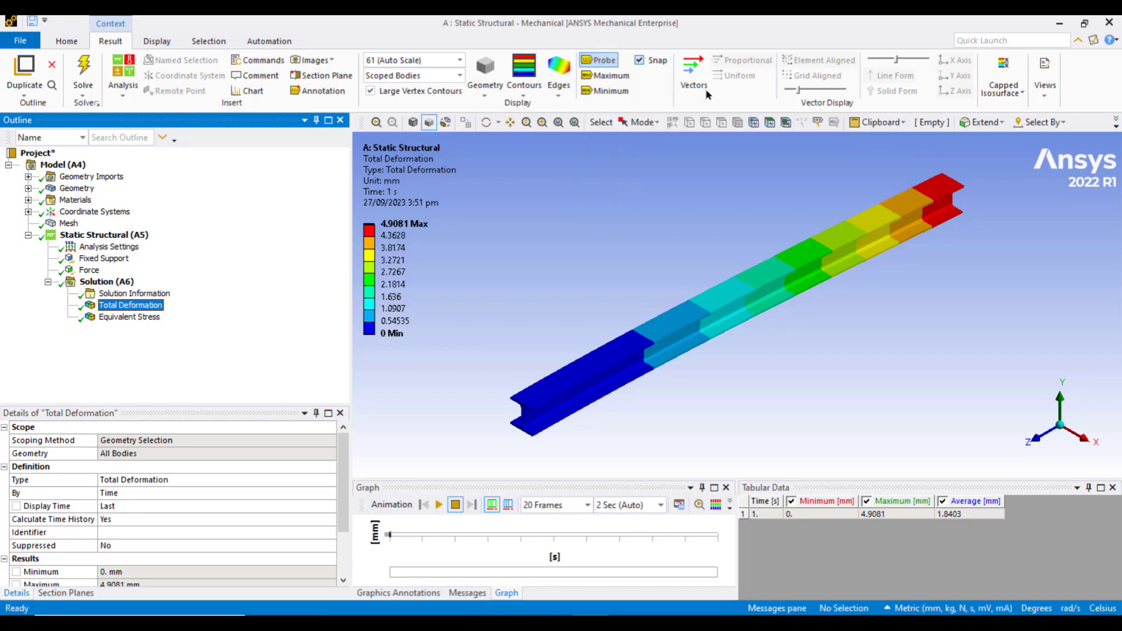
{"action": "left_click", "coordinate": [950, 182]}
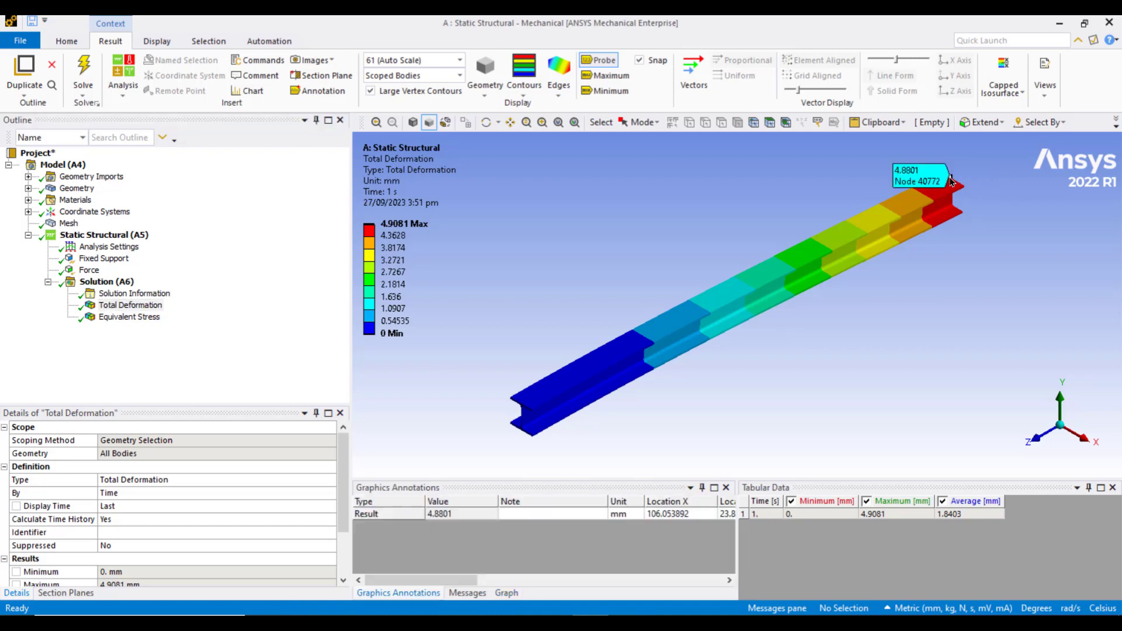